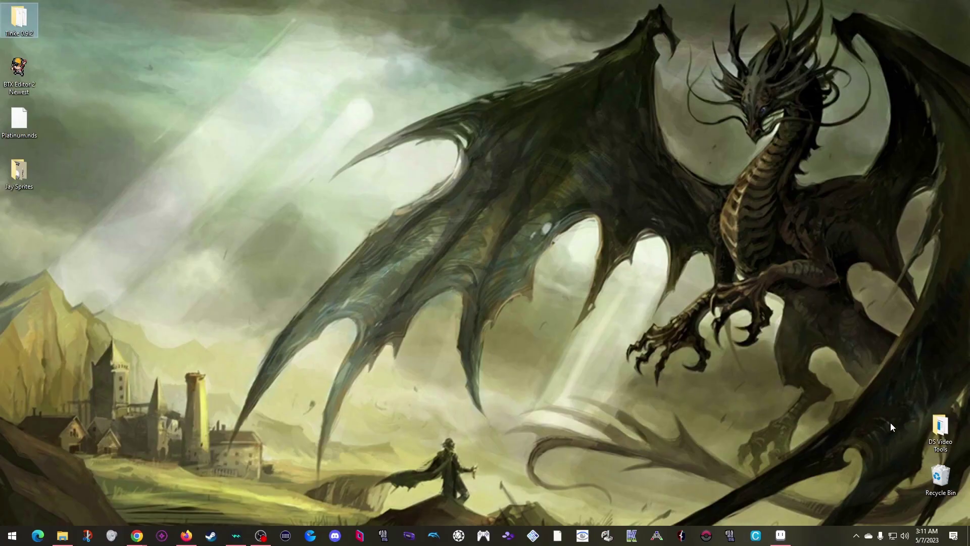
Step: Open the USA Known Sprite Locations shortcut from the Known Sprite Locations folder inside DS Video Tools
double_click(933, 431)
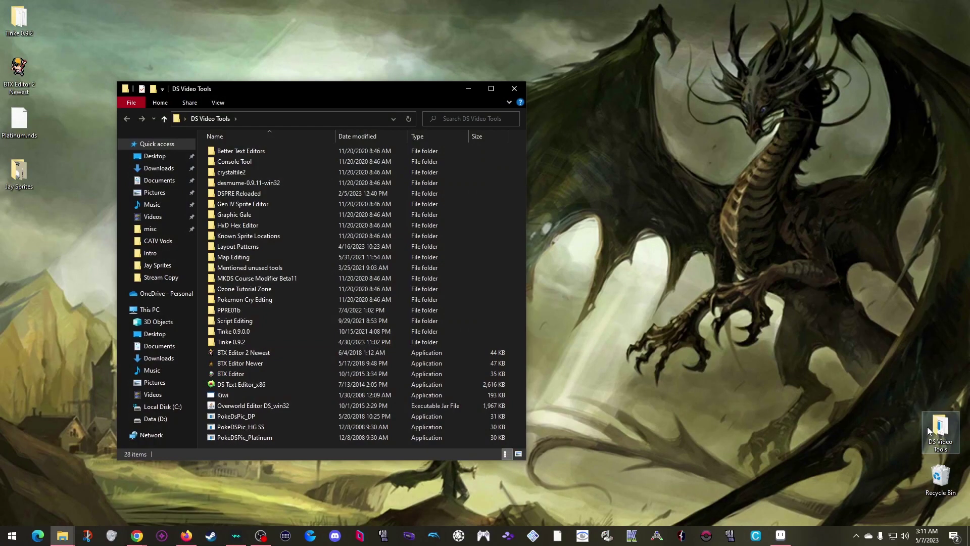
left_click(253, 334)
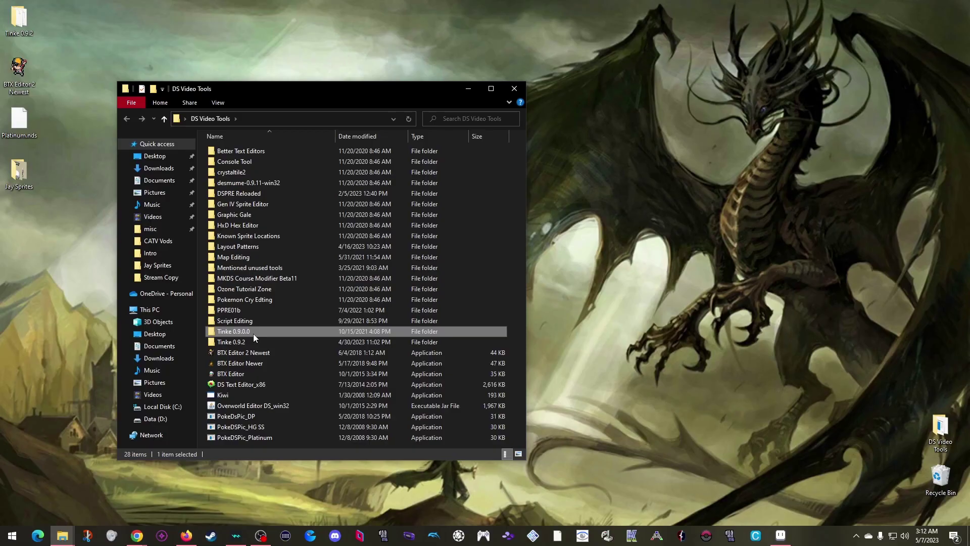
left_click(273, 236)
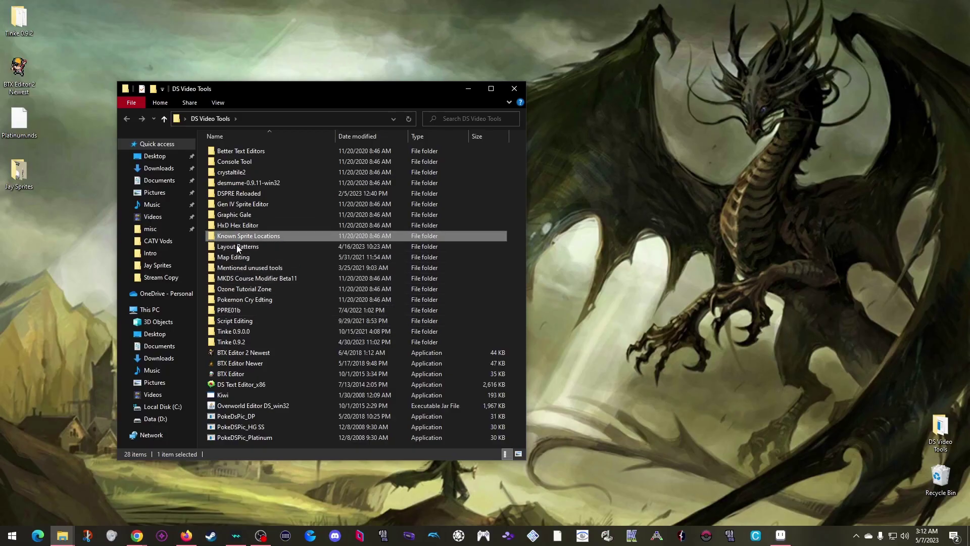
double_click(297, 237)
double_click(262, 152)
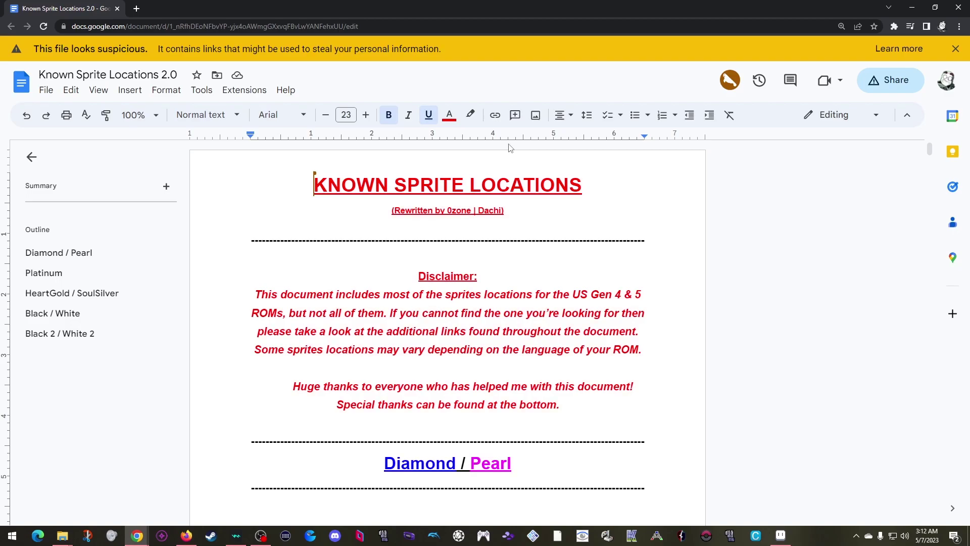
Step: Find the Overworld Sprites entry in the document's Platinum section and highlight its file path
left_click(53, 274)
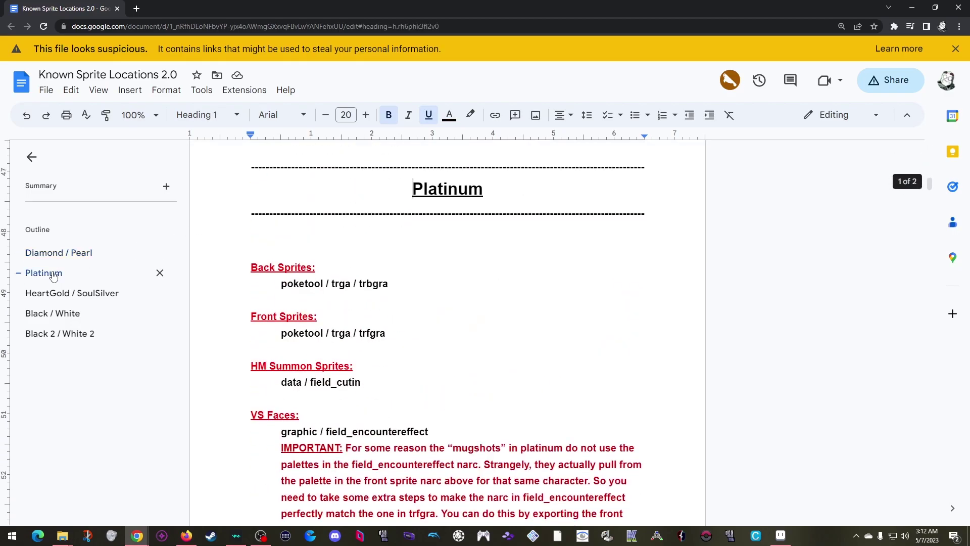
scroll(338, 241, "down", 12)
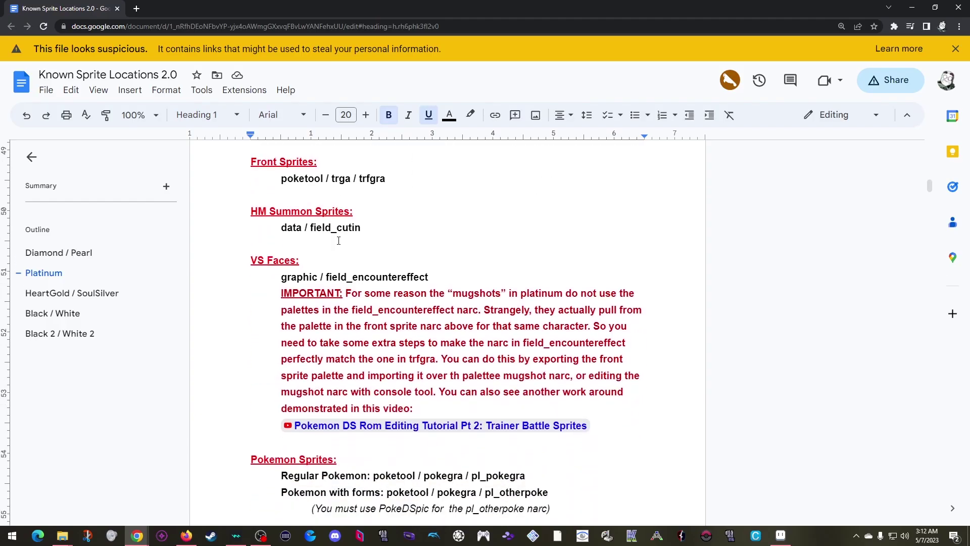
scroll(338, 240, "down", 13)
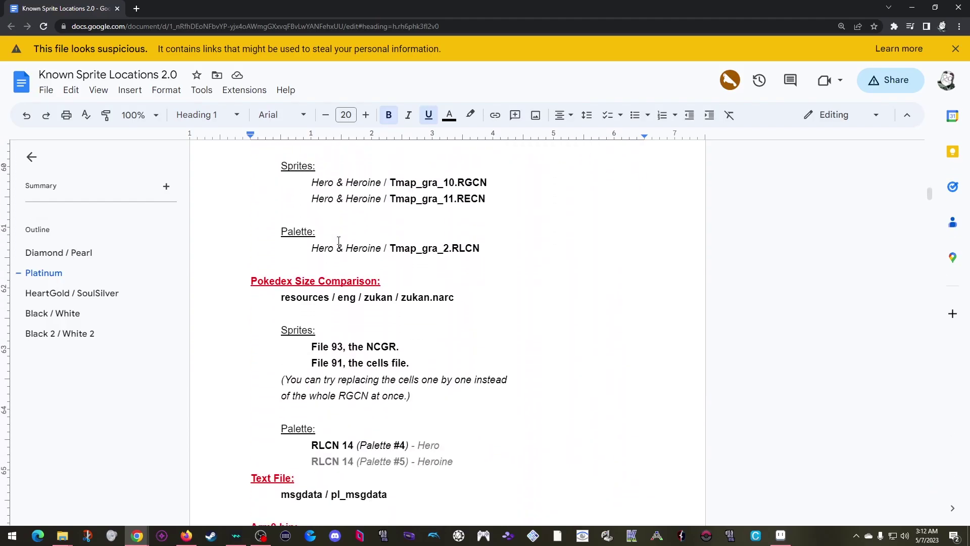
scroll(339, 241, "down", 13)
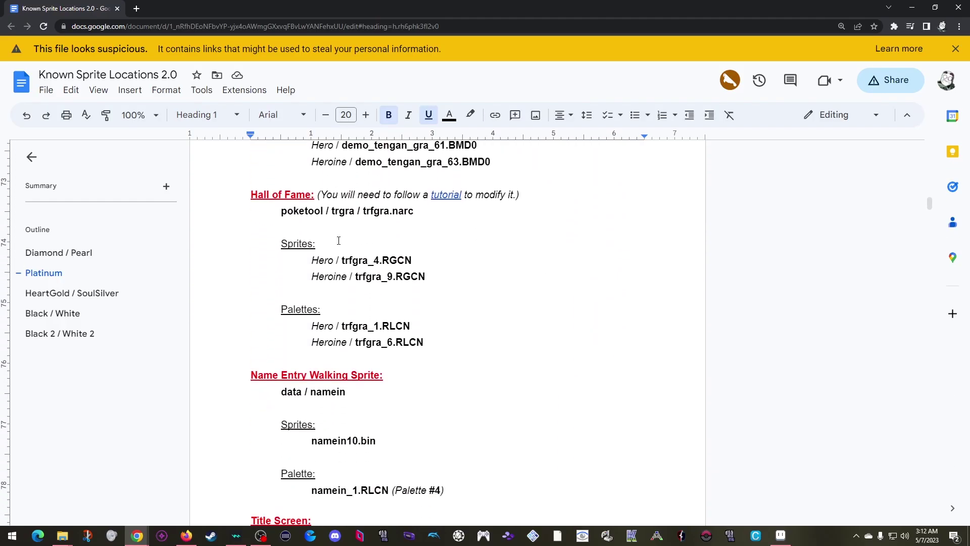
scroll(338, 240, "down", 2)
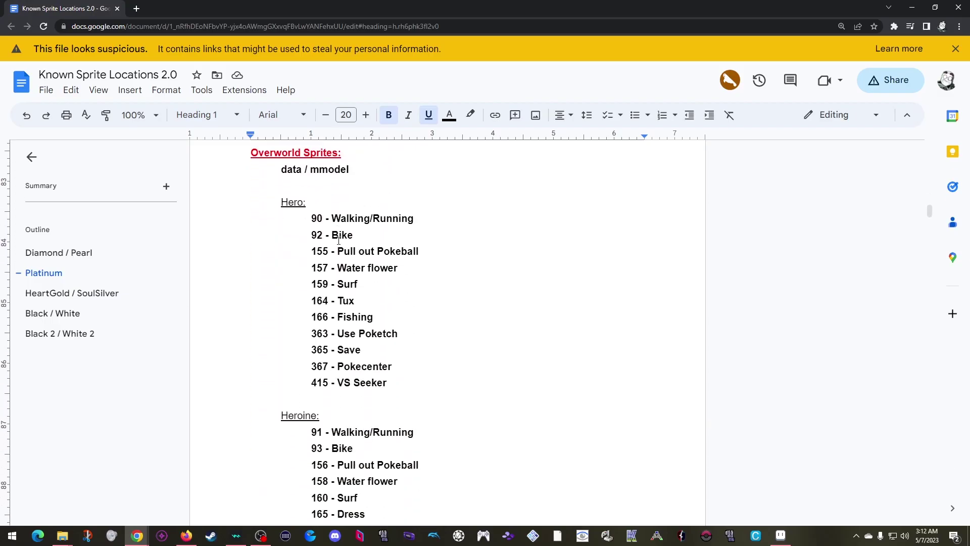
triple_click(354, 171)
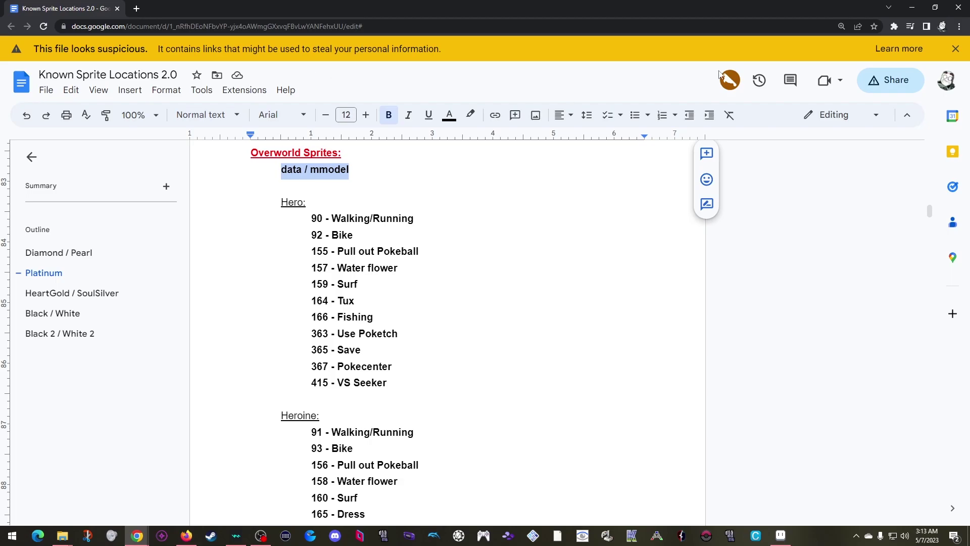
Step: Dismiss the suspicious-file banner and minimise both the document and the Known Sprite Locations folder window
left_click(955, 49)
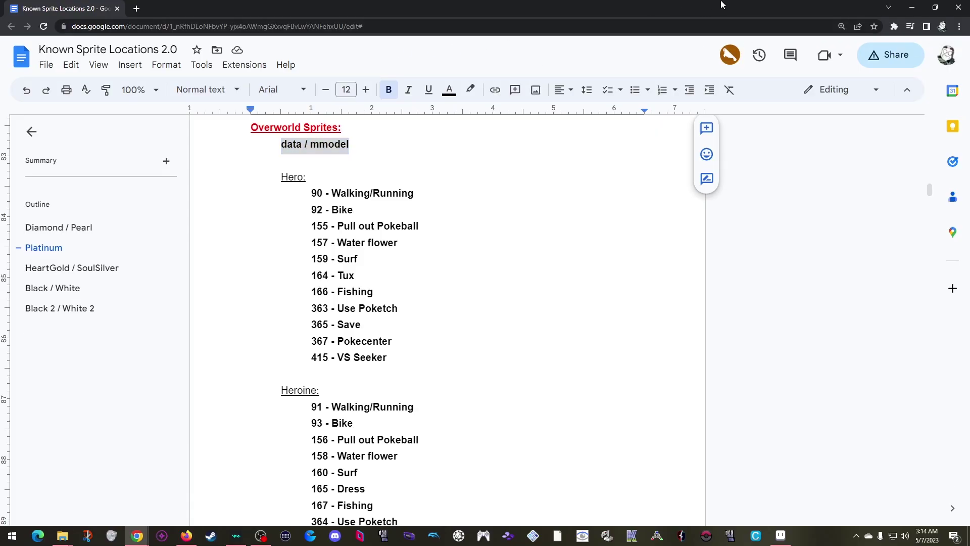
left_click(910, 8)
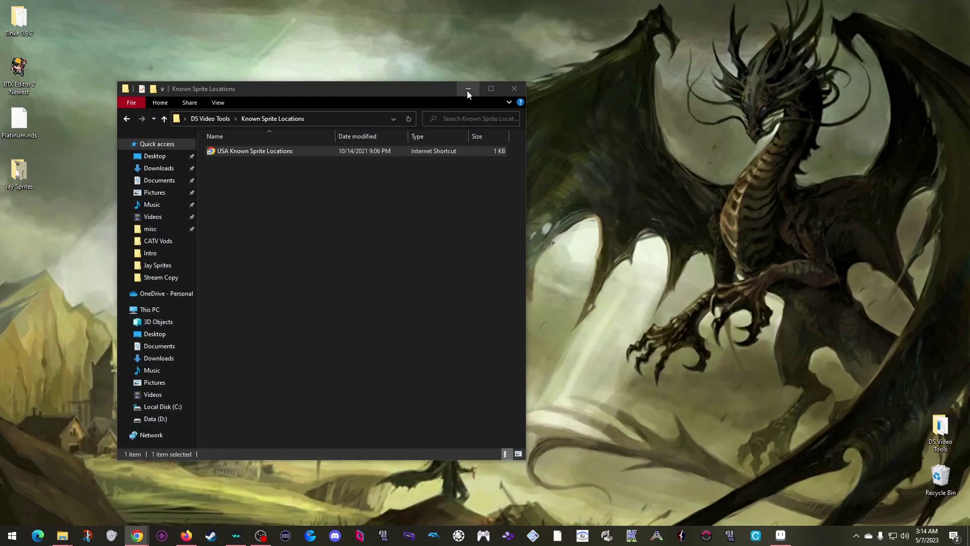
left_click(467, 90)
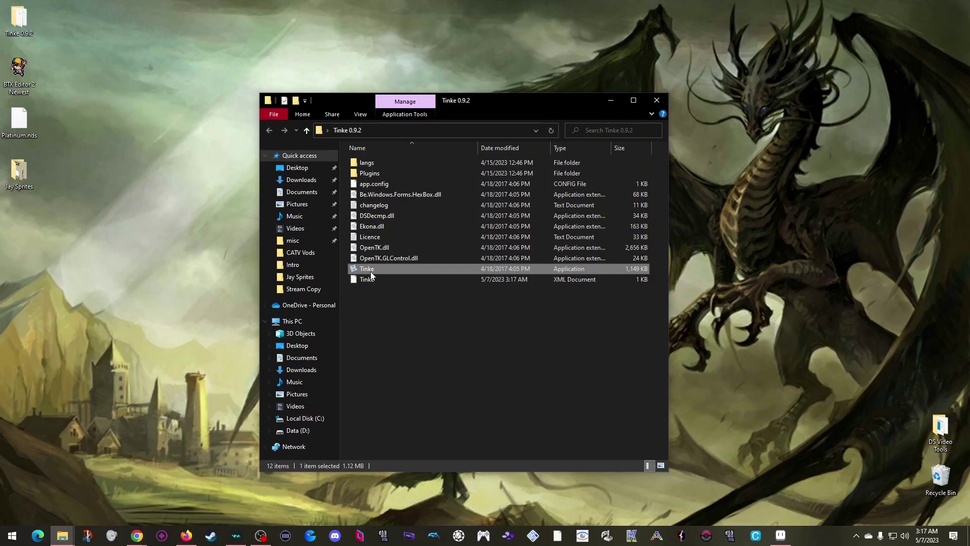
Step: Launch Tinke from the Tinke 0.9.2 folder and load Platinum.nds from the Desktop
double_click(377, 270)
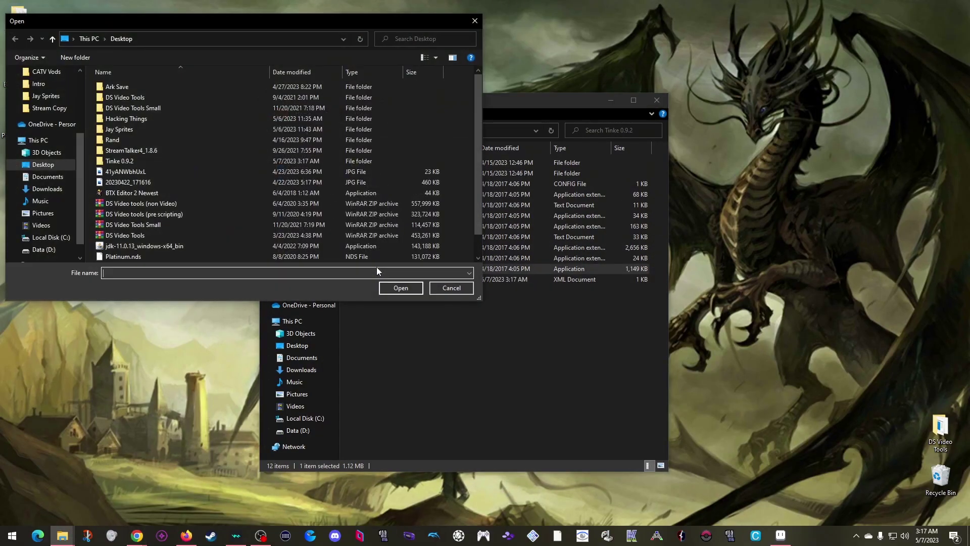
left_click(610, 102)
scroll(177, 202, "down", 1)
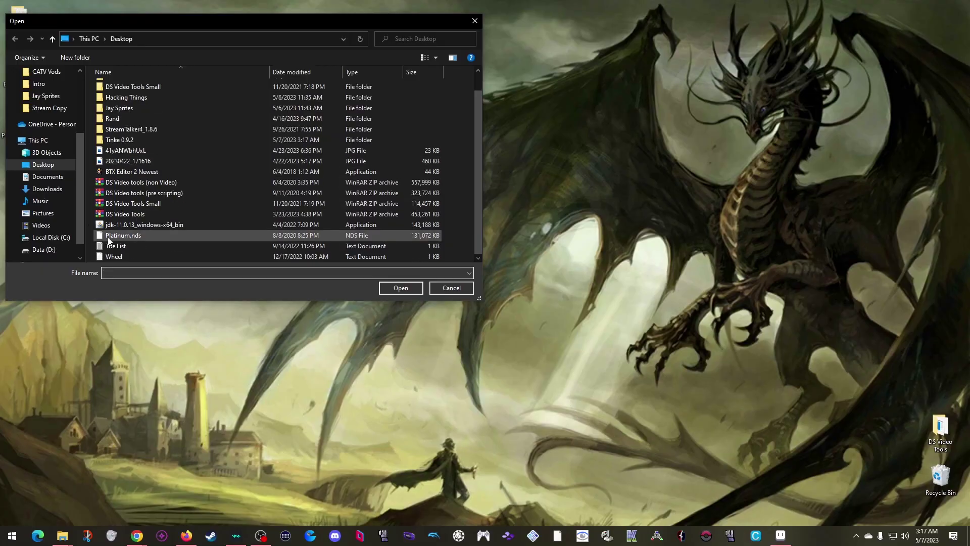
double_click(117, 235)
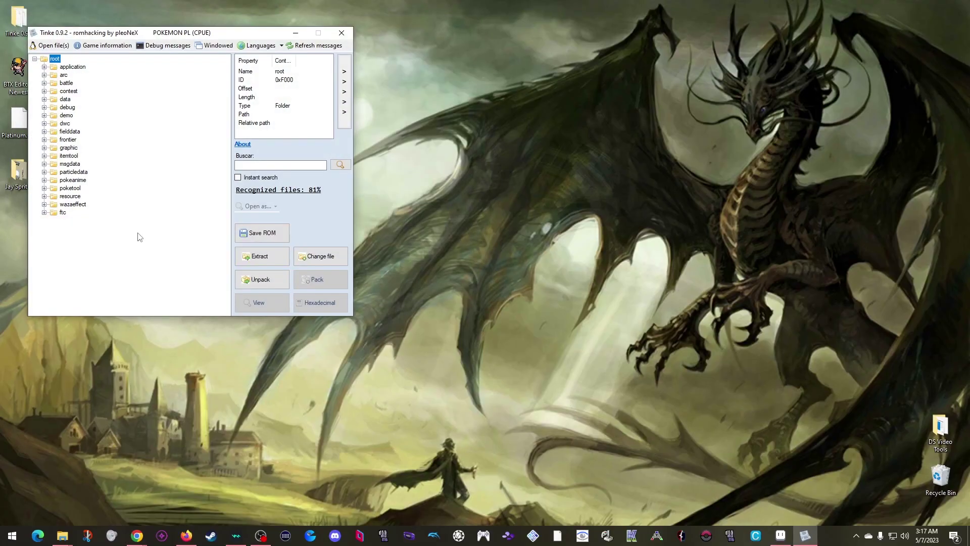
Step: Unpack mmodel.narc from the ROM's data/mmodel folder and move the Tinke window toward the middle of the desktop
left_click(45, 99)
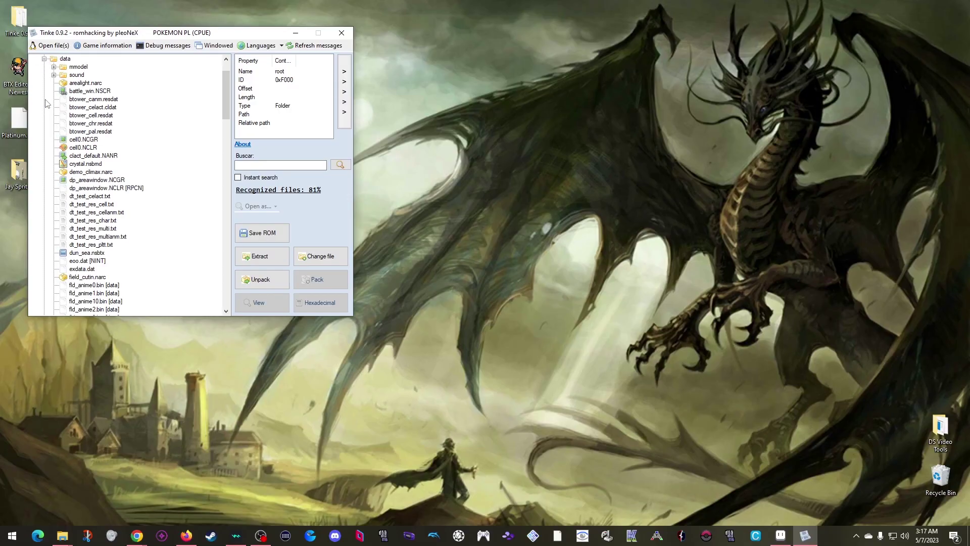
left_click(54, 67)
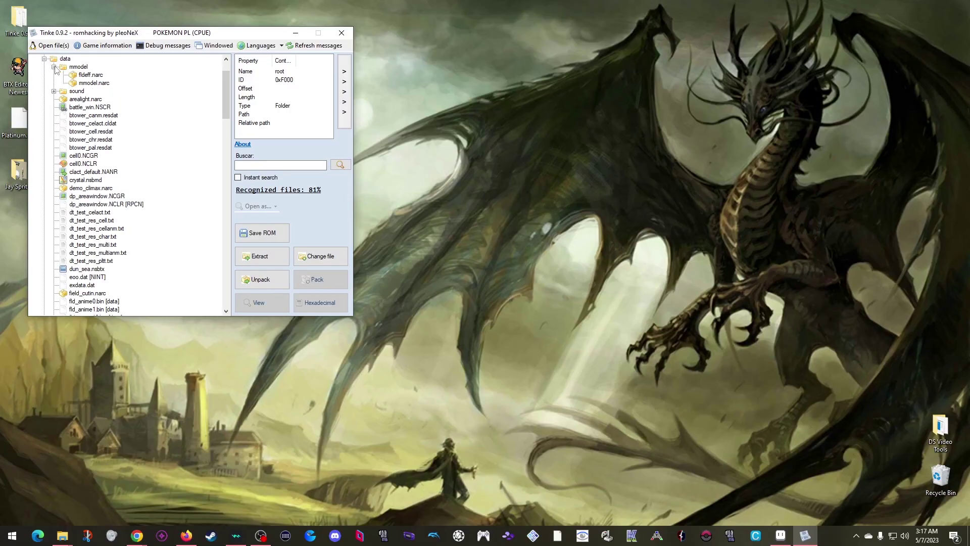
left_click(93, 83)
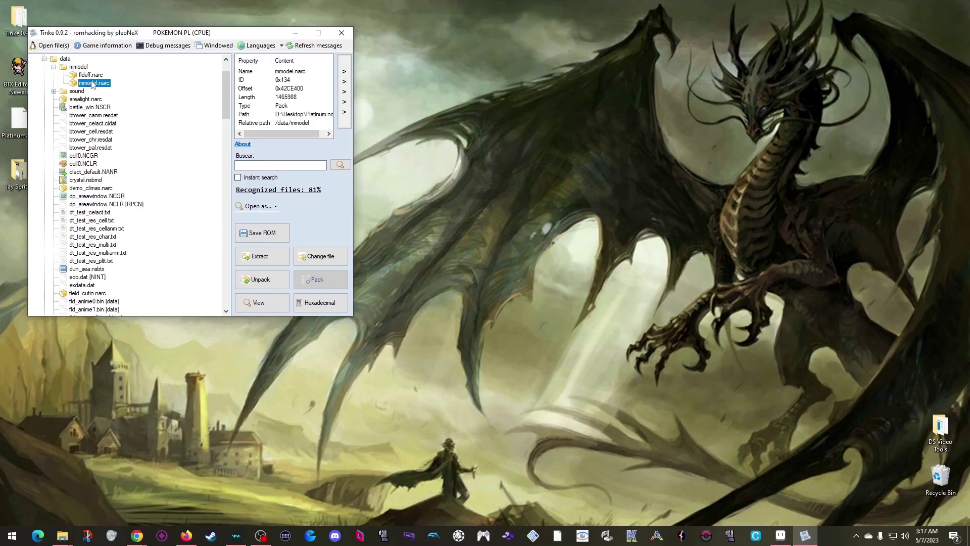
left_click(253, 283)
left_click_drag(217, 37, 374, 150)
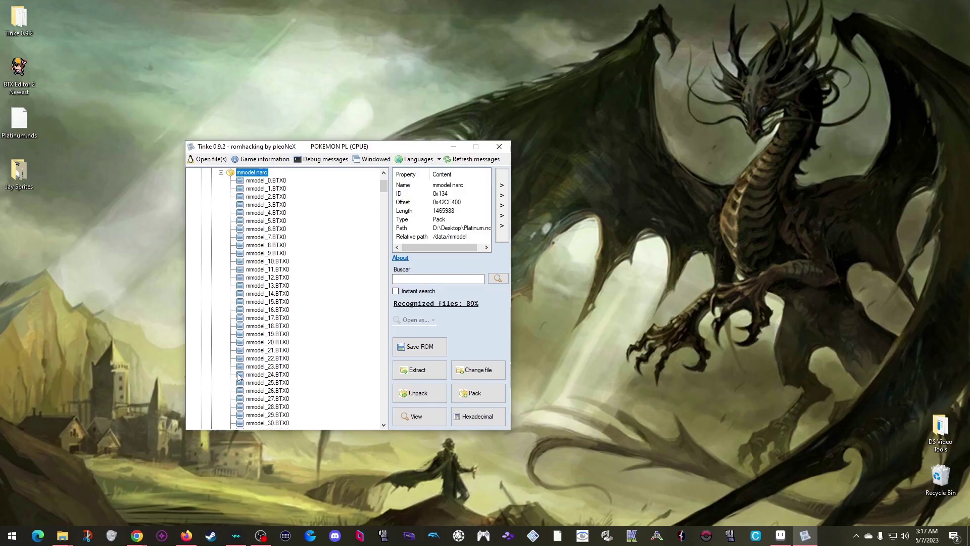
Step: Look up the hero's Walking/Running sprite number in the Known Sprite Locations document, then return to Tinke
left_click(139, 535)
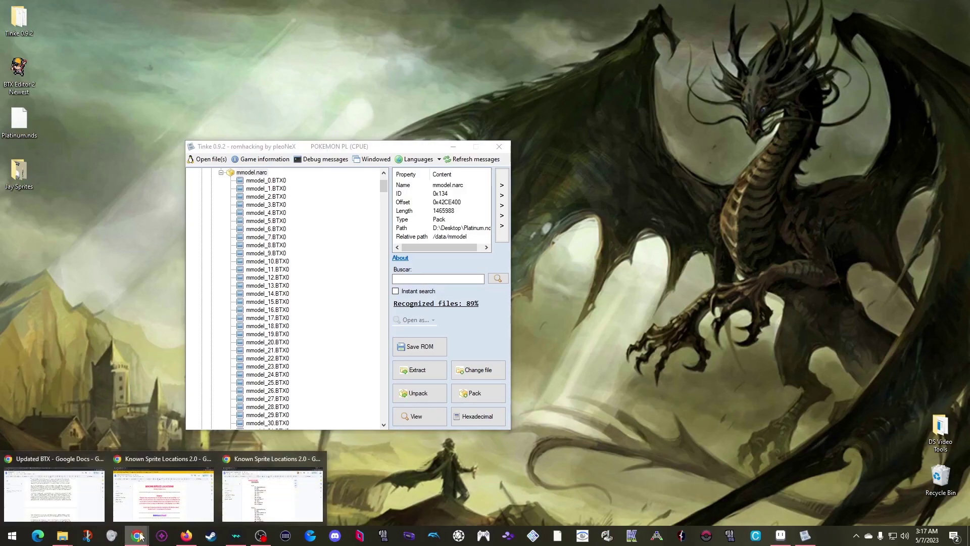
left_click(262, 493)
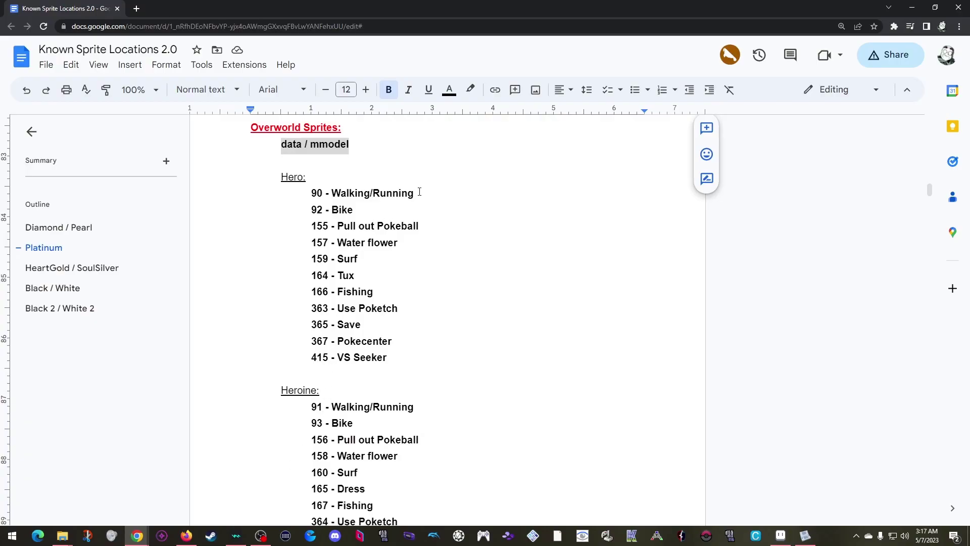
left_click_drag(419, 193, 298, 190)
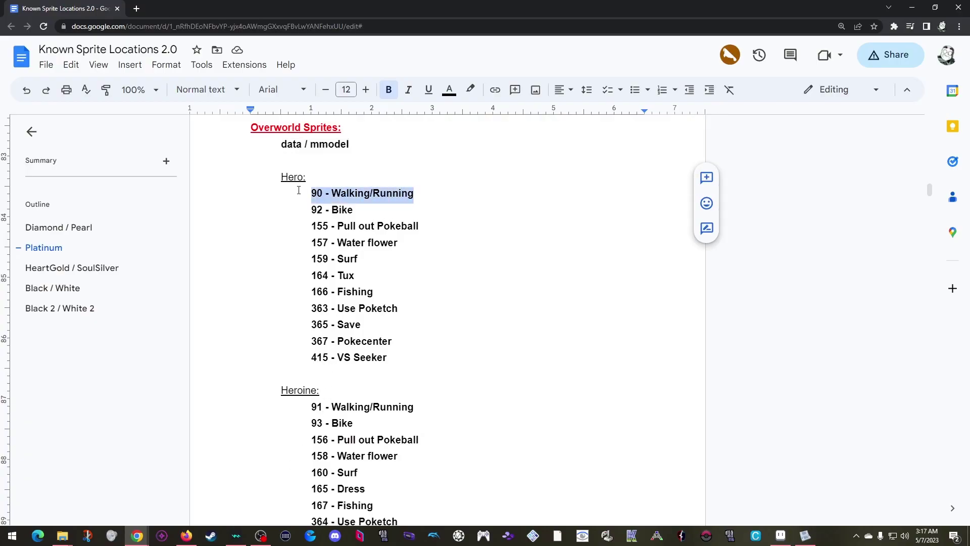
left_click(912, 8)
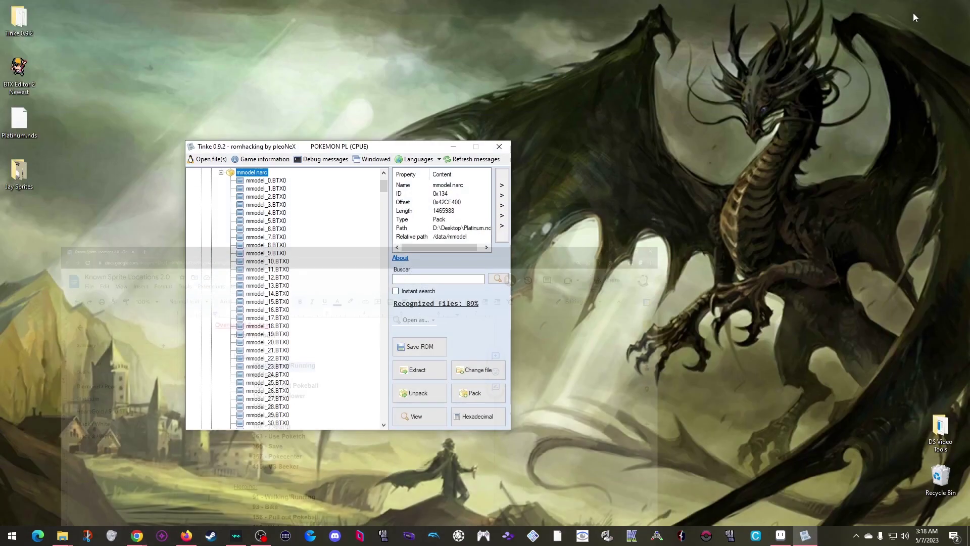
Step: Display the textures of mmodel_90.BTX0 from the unpacked mmodel.narc
scroll(298, 298, "down", 20)
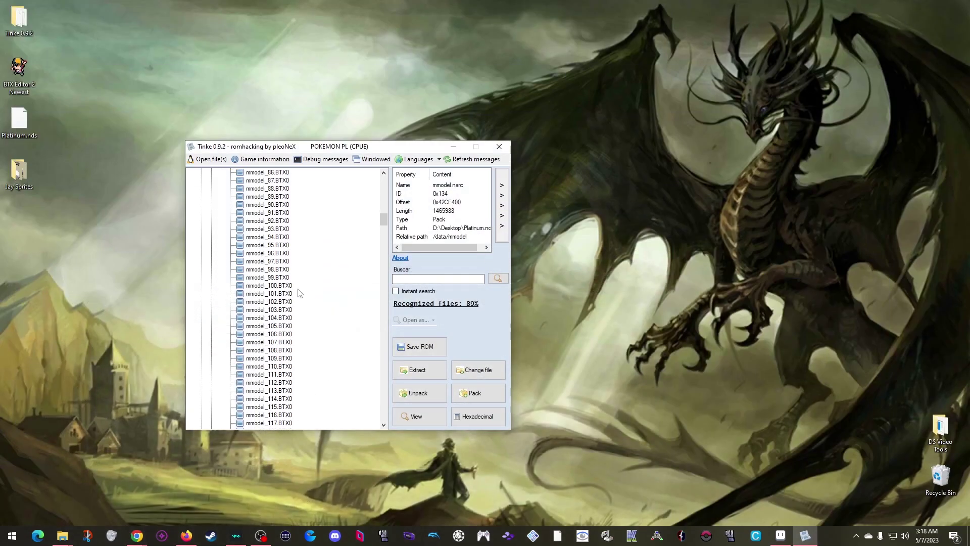
scroll(298, 293, "up", 2)
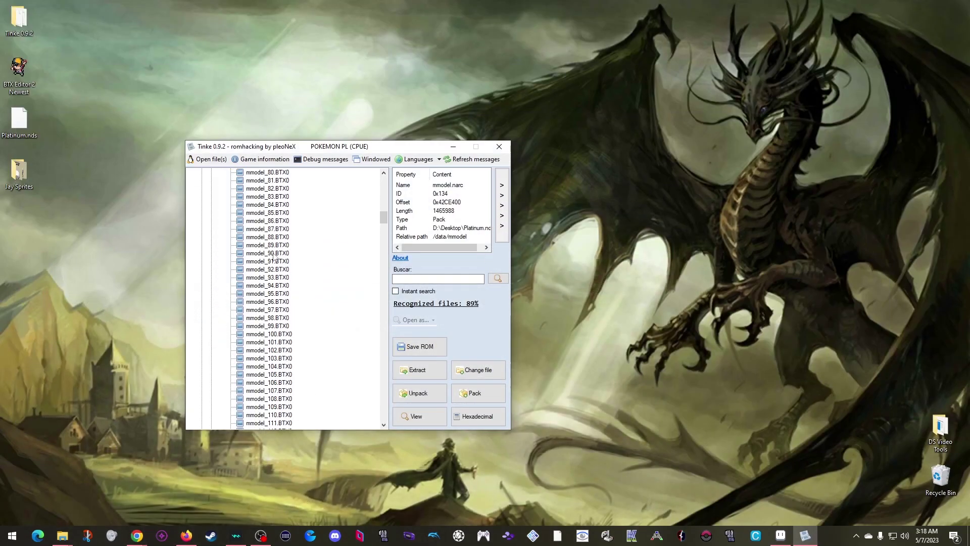
left_click(273, 254)
left_click(425, 422)
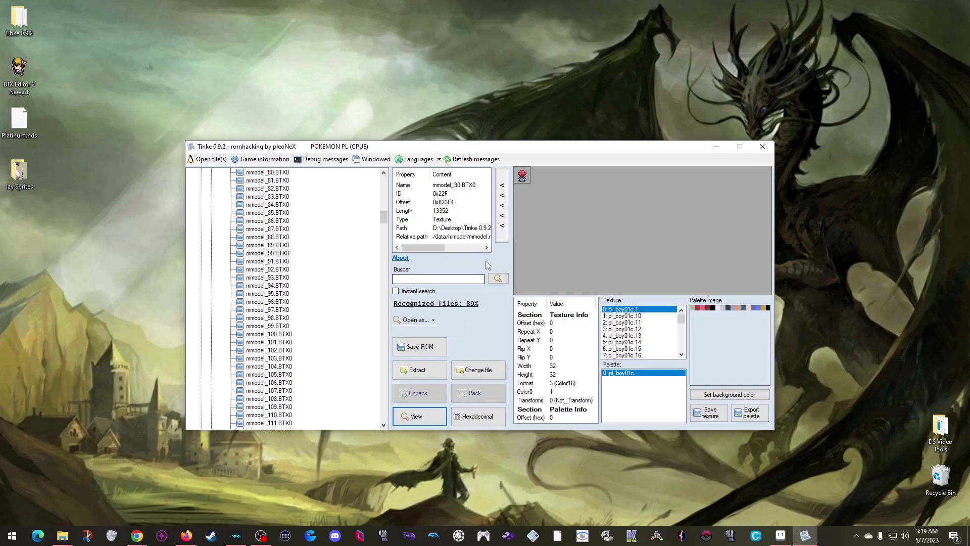
Step: Preview the pl_boy01c textures .10 through .13 one after another to examine the hero's walking frames
left_click(639, 316)
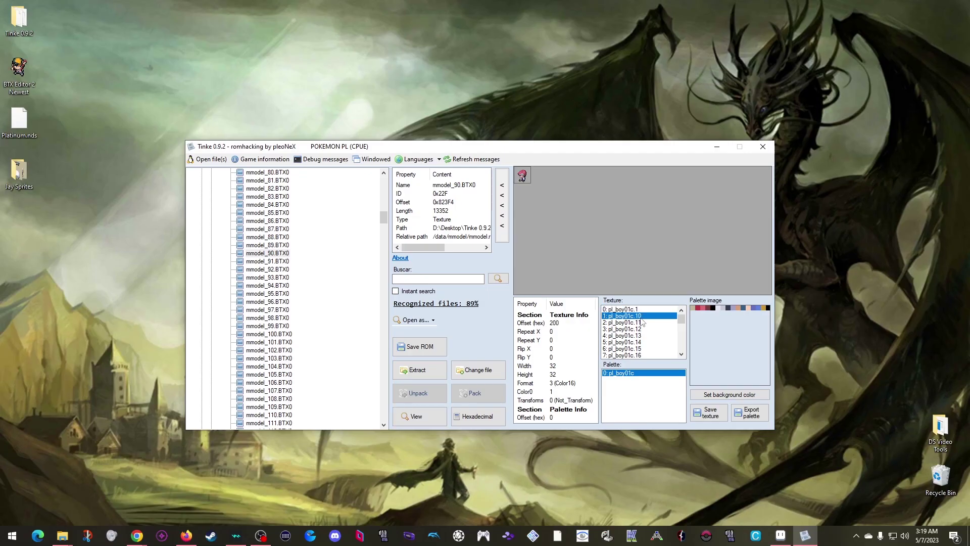
left_click(640, 322)
left_click(641, 329)
left_click(642, 336)
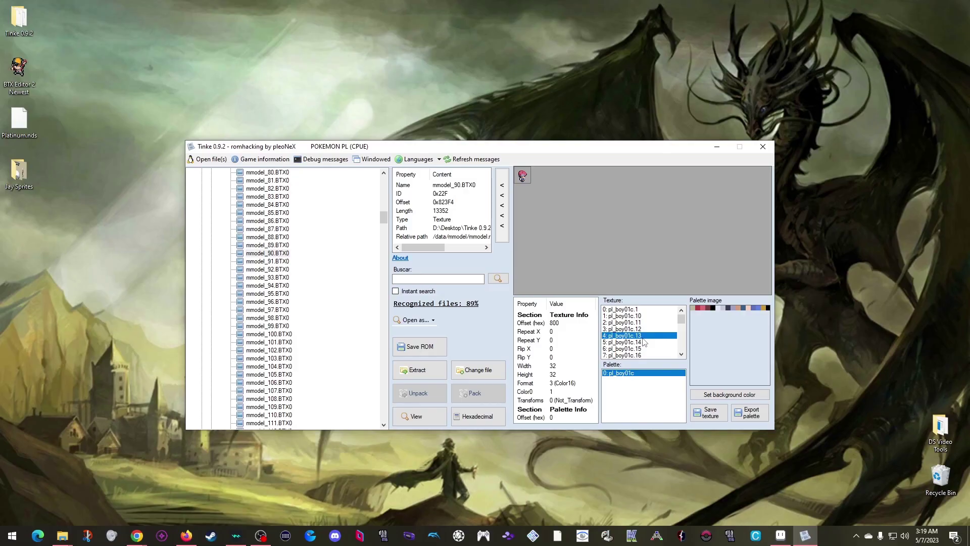
Step: Extract mmodel_90.BTX0 to the Desktop under its default name and minimise Tinke
left_click(263, 253)
left_click(419, 373)
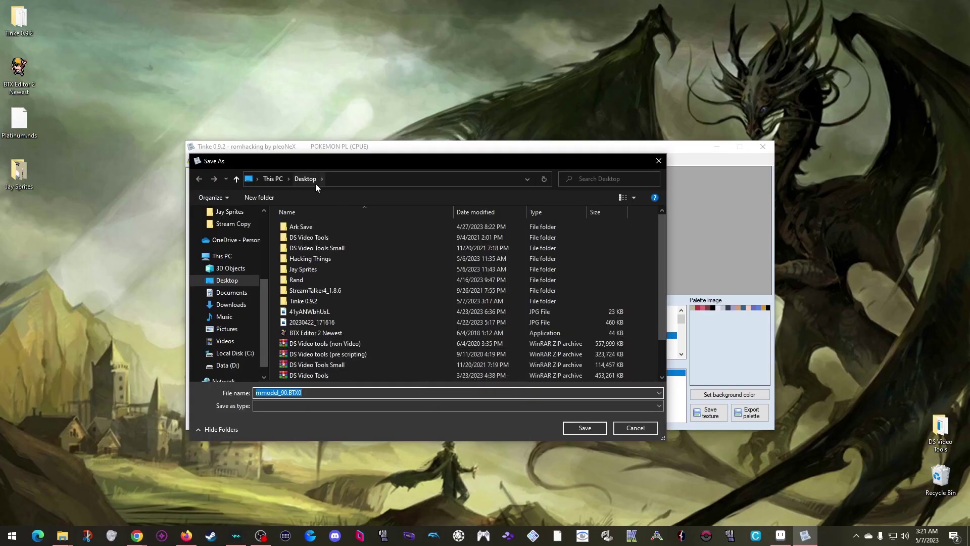
left_click(596, 430)
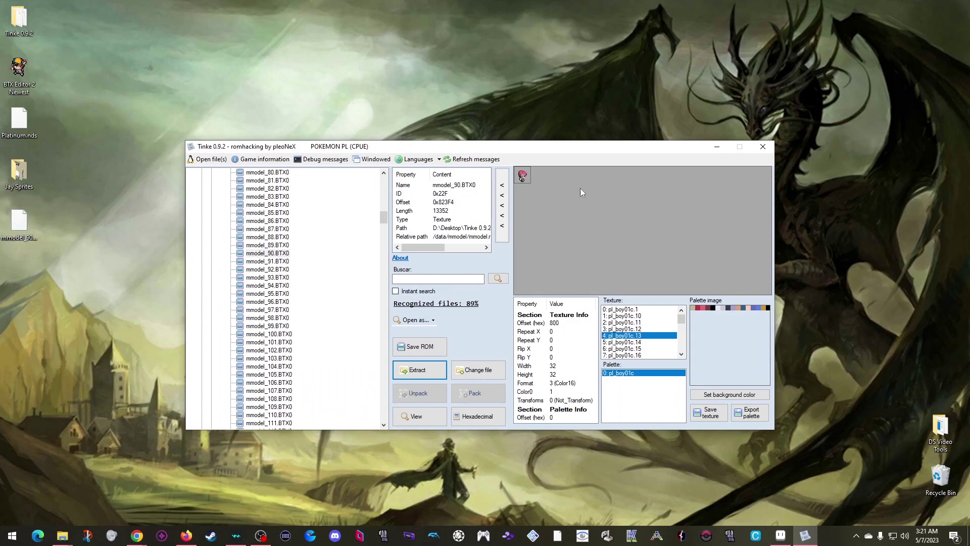
left_click(716, 146)
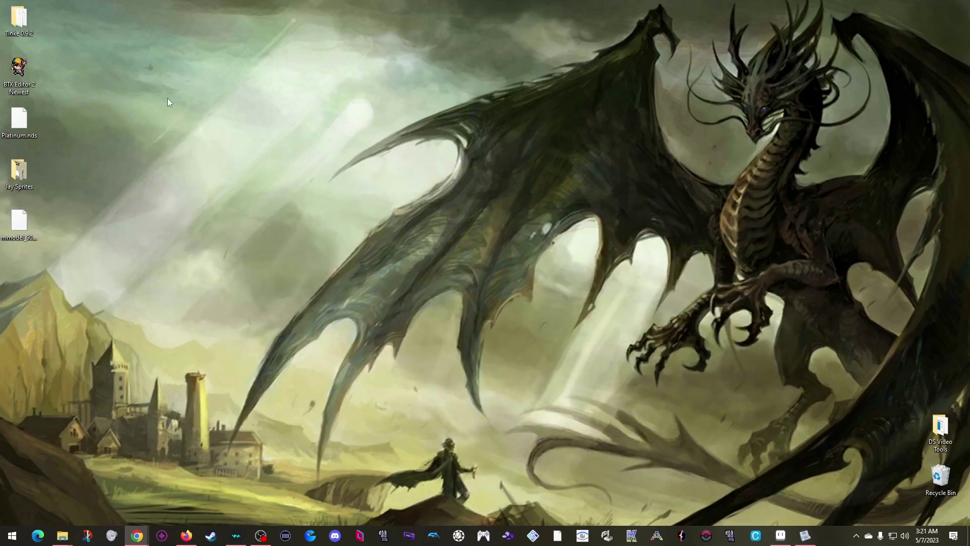
Step: Launch BTX Editor 2 Newest from the desktop and load the extracted mmodel_90.BTX0 into it
double_click(17, 67)
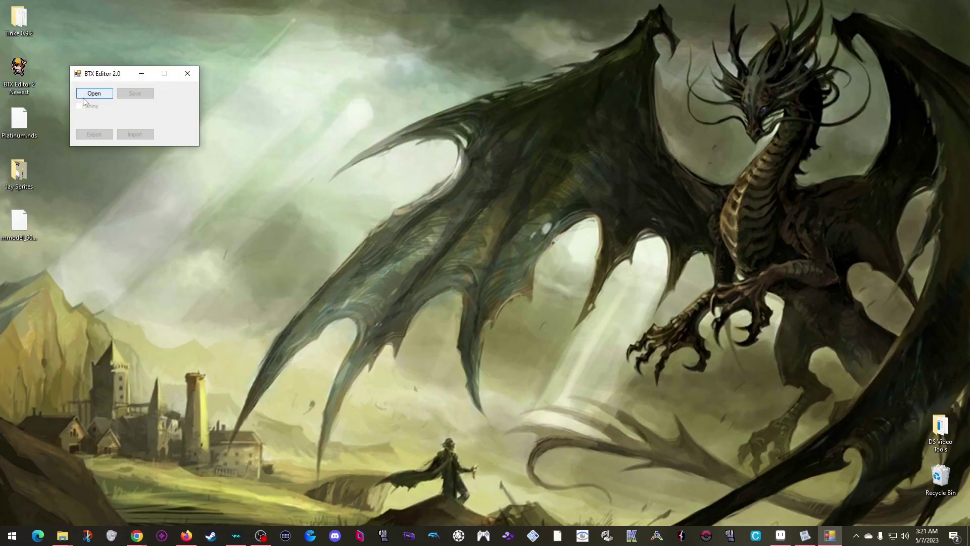
left_click(92, 96)
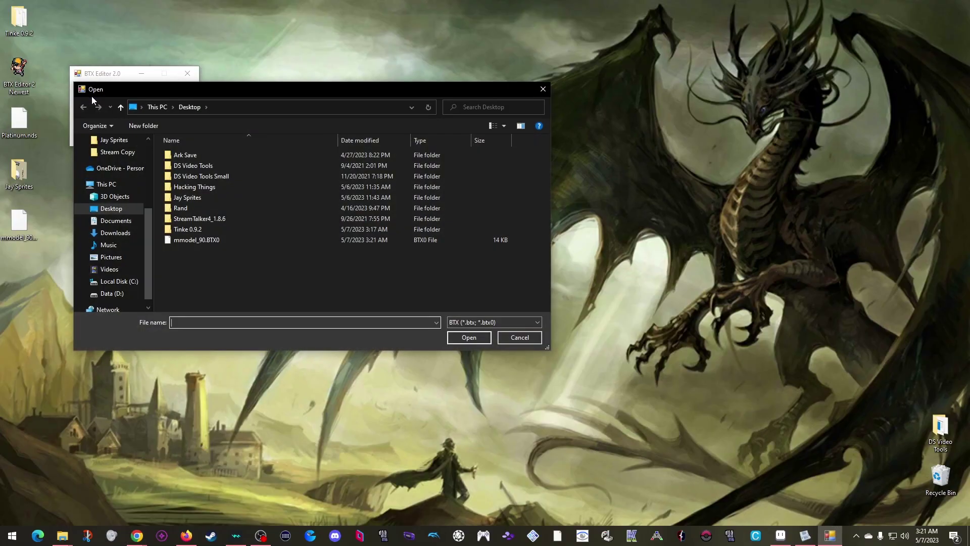
double_click(196, 240)
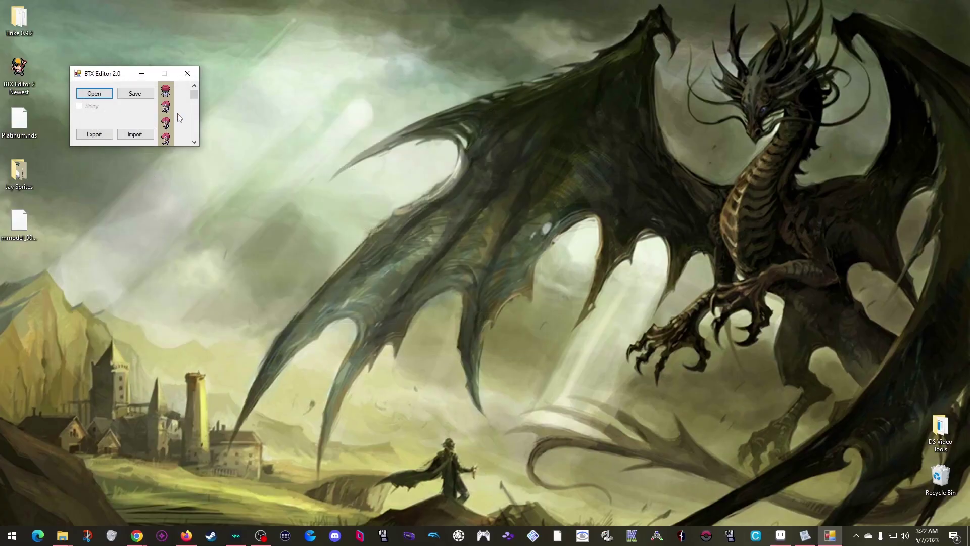
Step: Export the loaded sprite sheet to the Desktop as a PNG named Lucas Walk
scroll(179, 114, "down", 6)
scroll(180, 117, "up", 6)
left_click(93, 136)
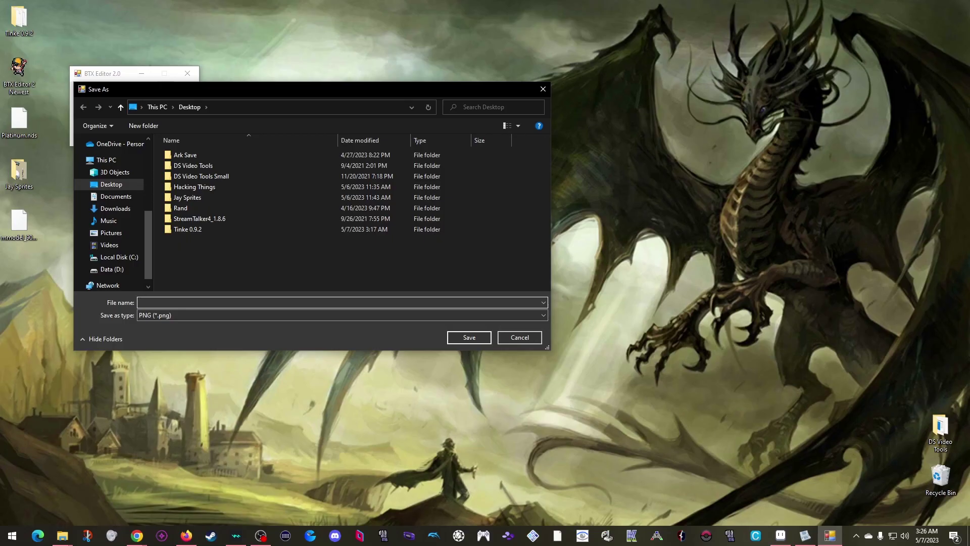
type("Lucas W")
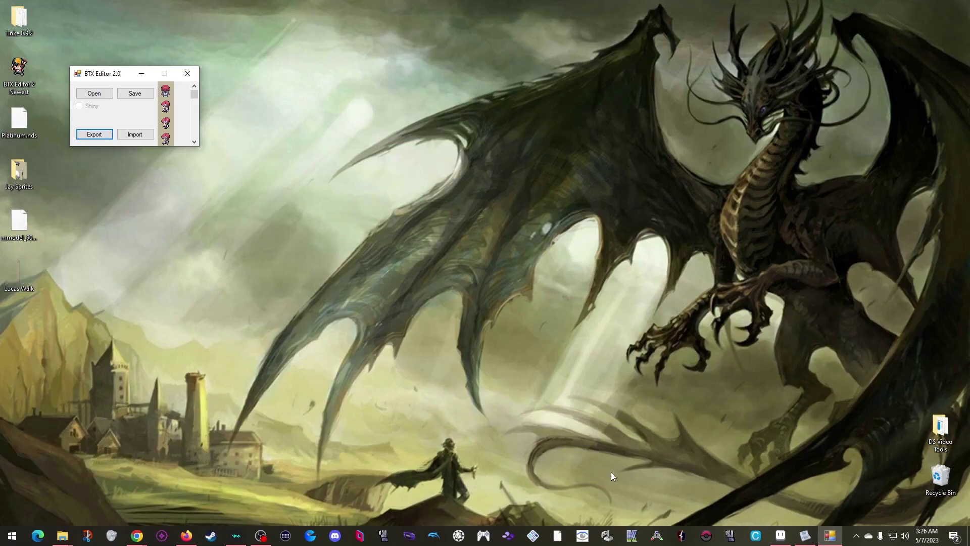
Step: Switch to Aseprite and select the first back-facing frame of Lucas Walk.png, a region 32 by 33 pixels
left_click(781, 535)
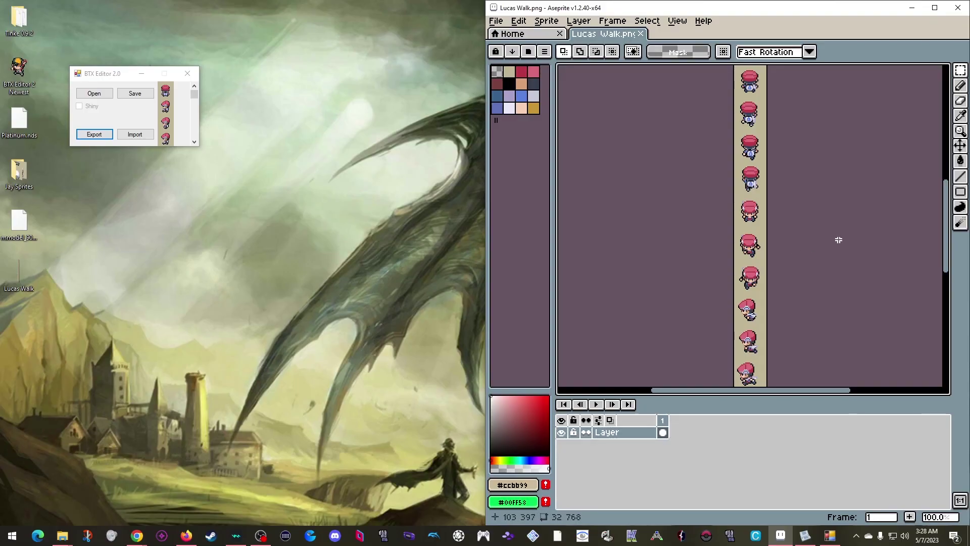
left_click_drag(949, 224, 942, 111)
scroll(785, 160, "up", 3)
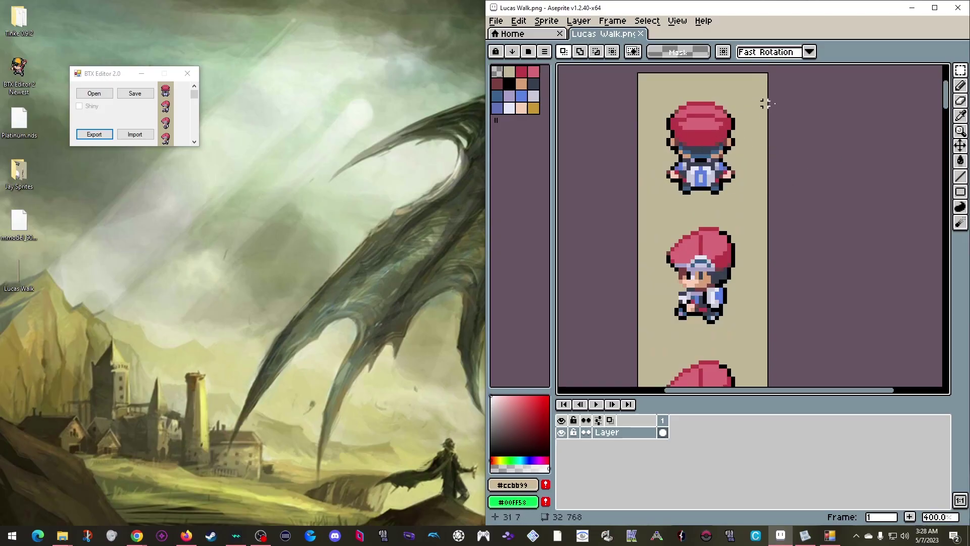
left_click_drag(639, 74, 767, 205)
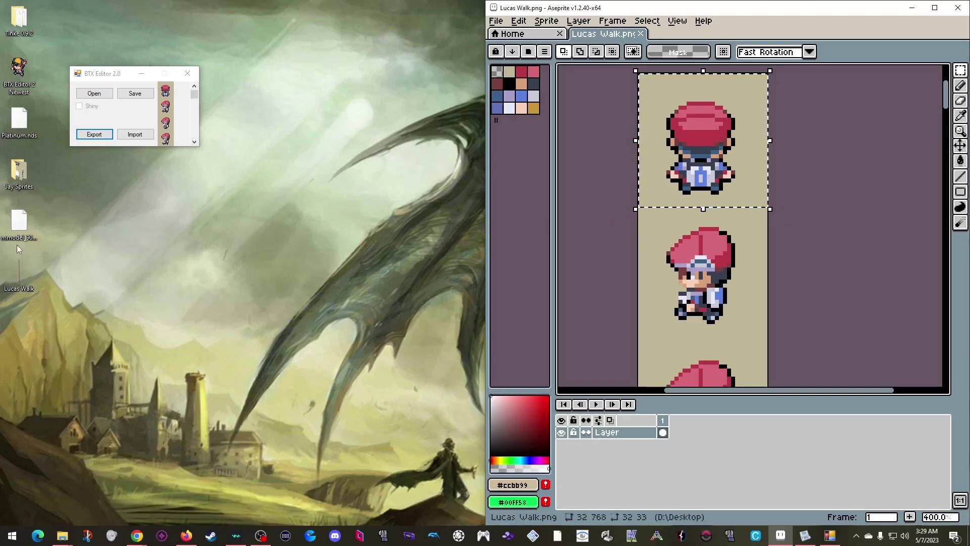
Step: Load jay 90 from the desktop's Jay Sprites folder into Aseprite and minimise the folder window
double_click(18, 174)
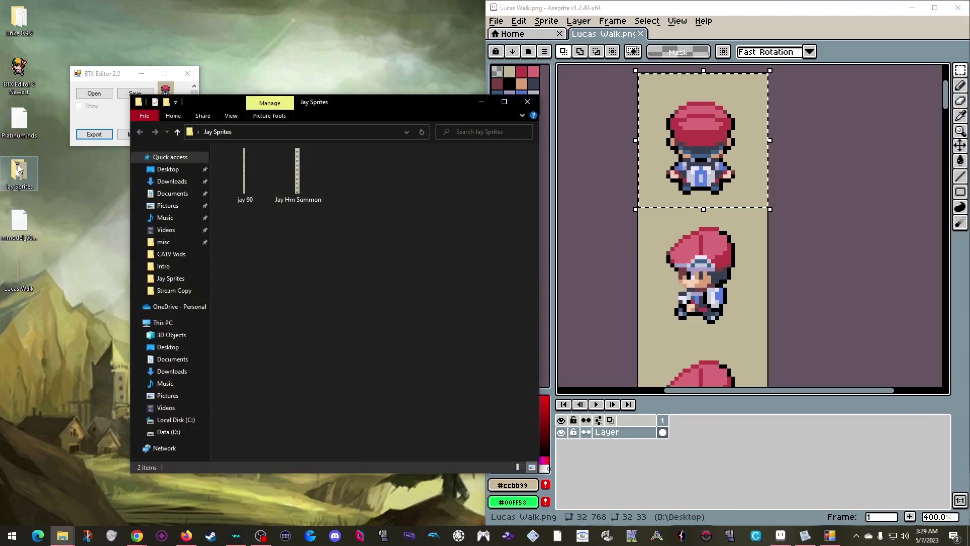
left_click_drag(242, 169, 726, 34)
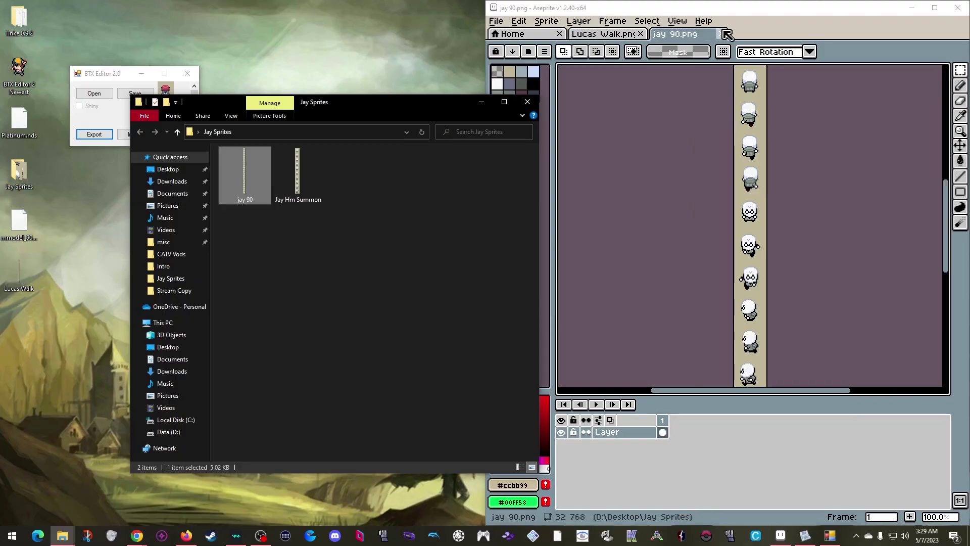
left_click(480, 104)
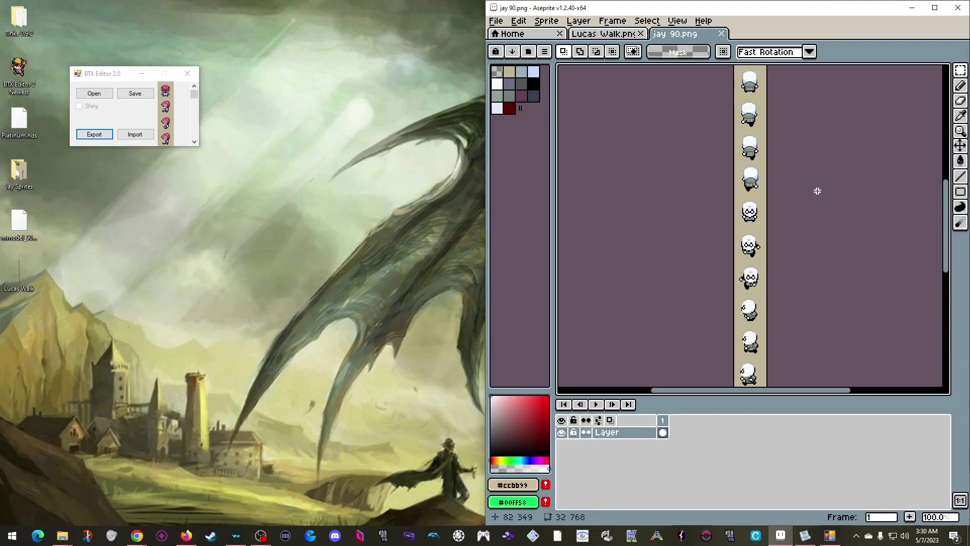
Step: Copy the entire jay 90.png sprite sheet and paste it over the Lucas Walk.png sheet
key("ctrl+a")
left_click(592, 34)
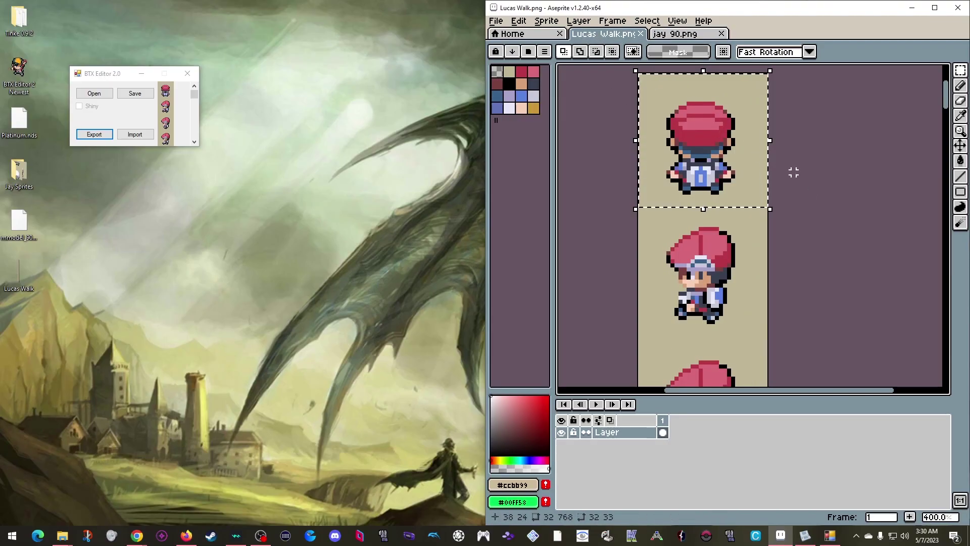
key("ctrl+v")
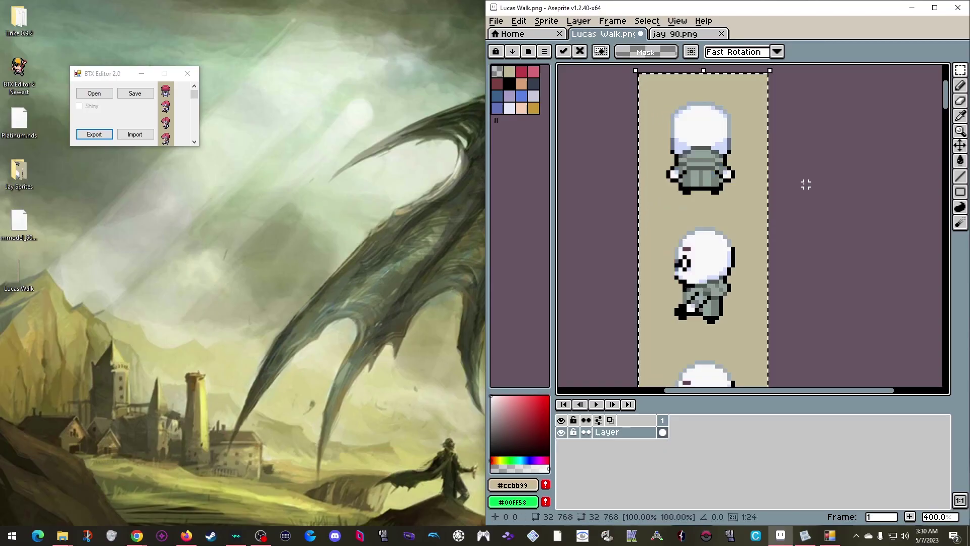
key("ctrl+z")
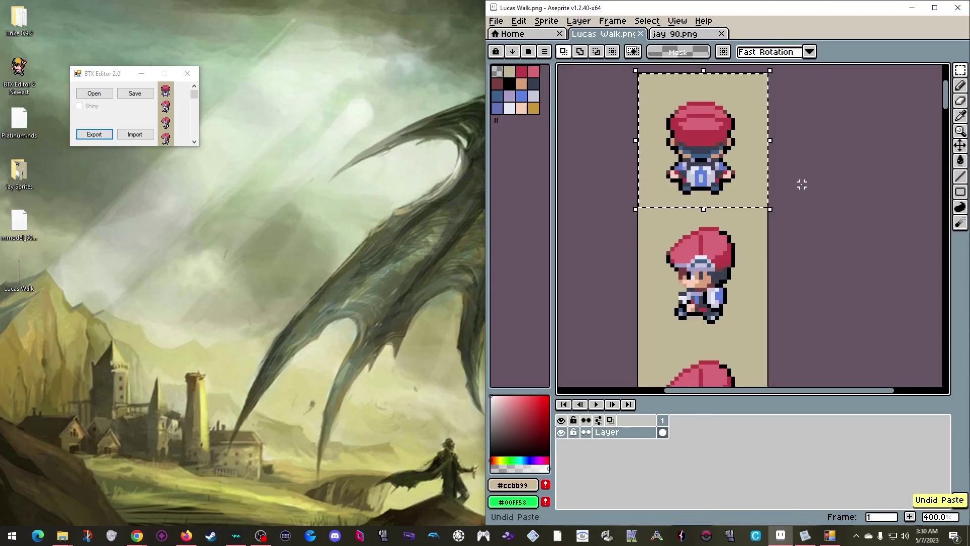
key("ctrl+v")
scroll(802, 184, "down", 4)
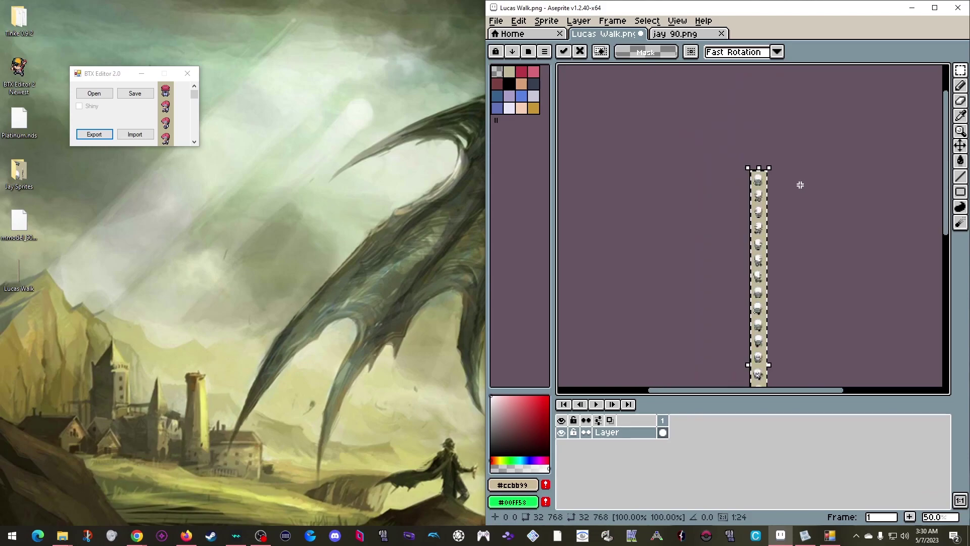
scroll(806, 250, "up", 2)
key("ctrl+z")
key("ctrl+y")
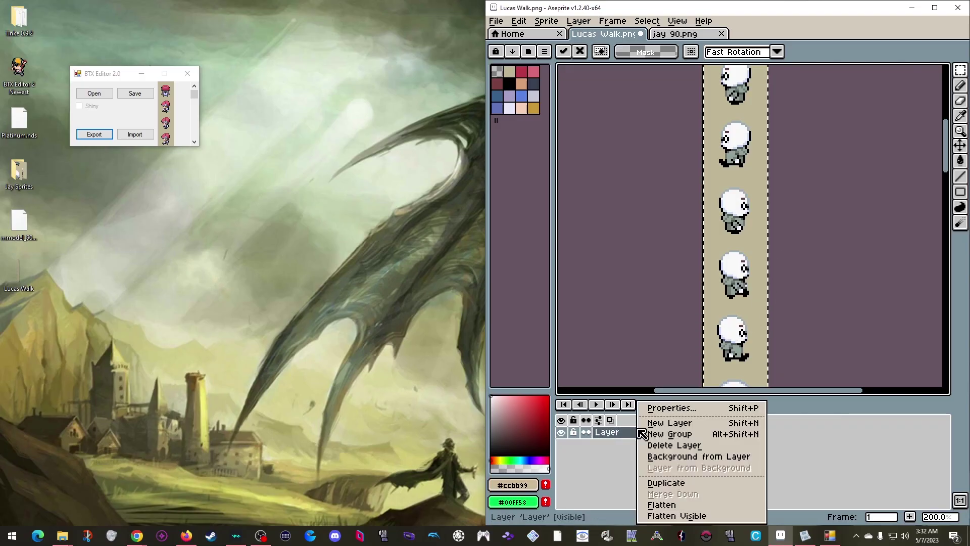
Step: Convert the Lucas Walk.png layer to a background and create a new palette from the sprite limited to 256 colors
right_click(635, 433)
left_click(723, 457)
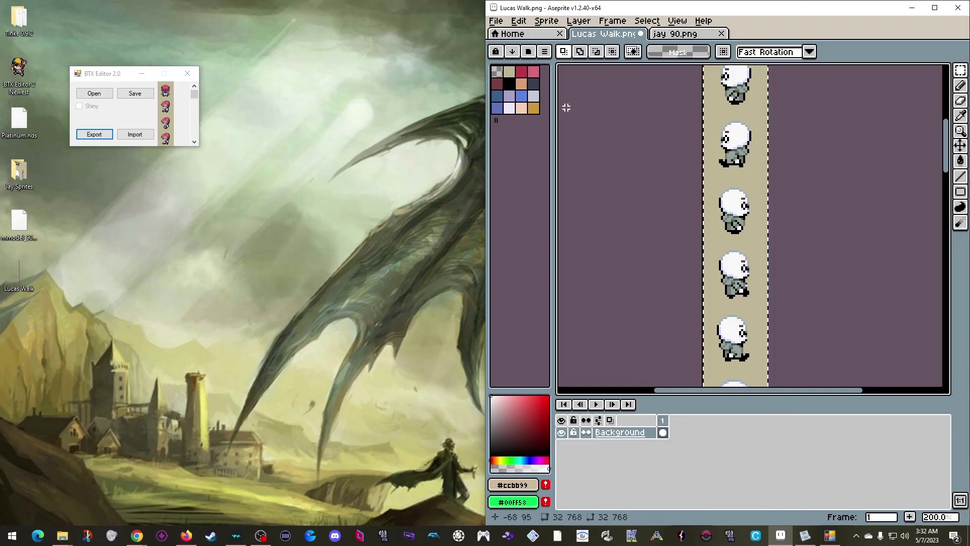
left_click(546, 52)
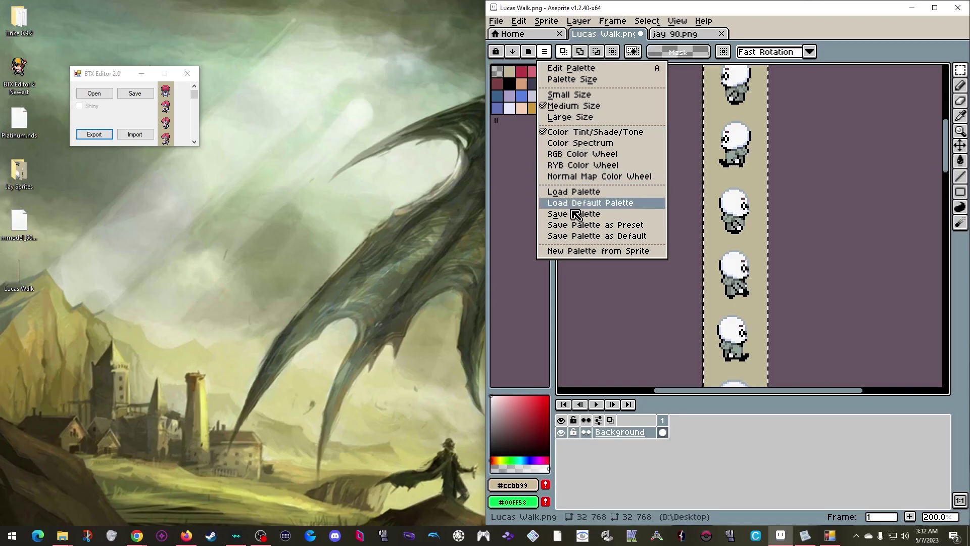
left_click(593, 252)
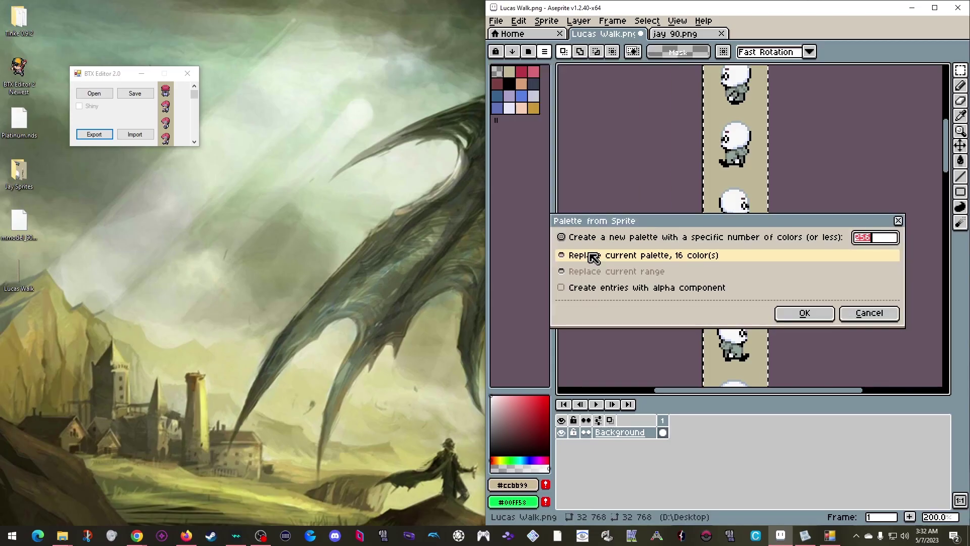
left_click(565, 289)
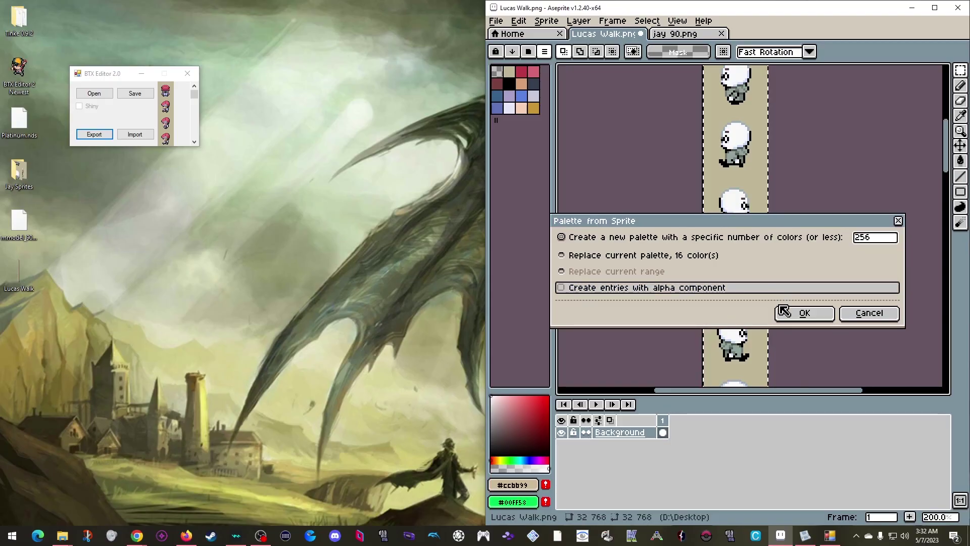
left_click(804, 312)
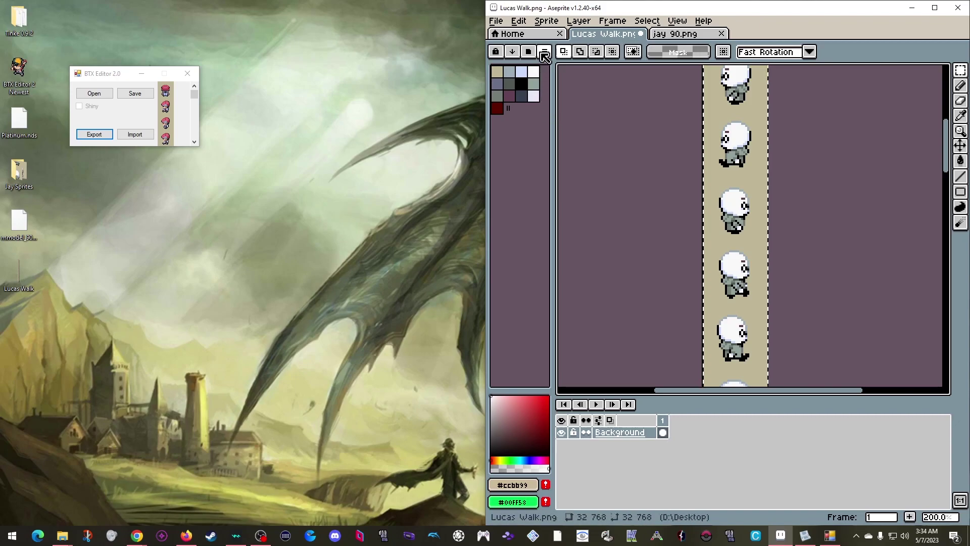
Step: Create a new palette from the sprite again, limited to 16 colors
left_click(544, 52)
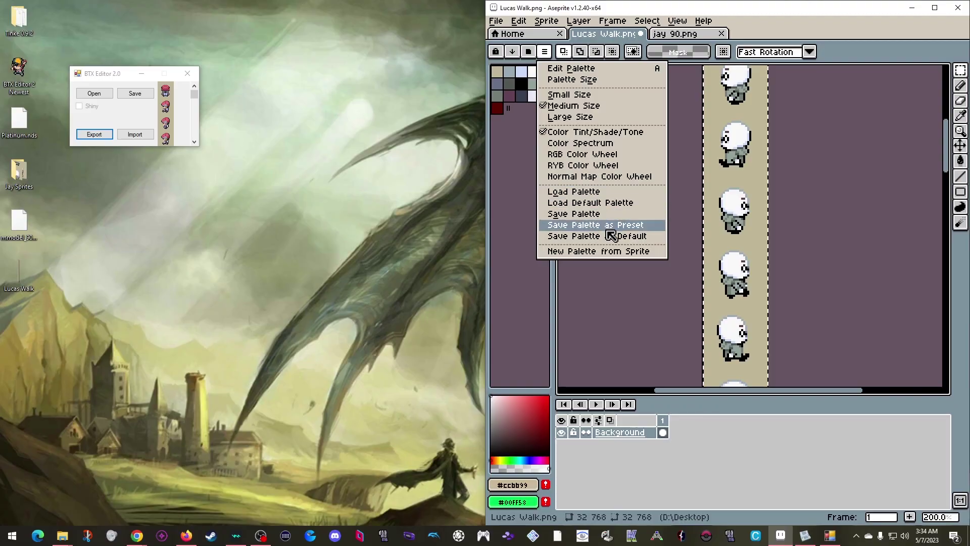
left_click(617, 252)
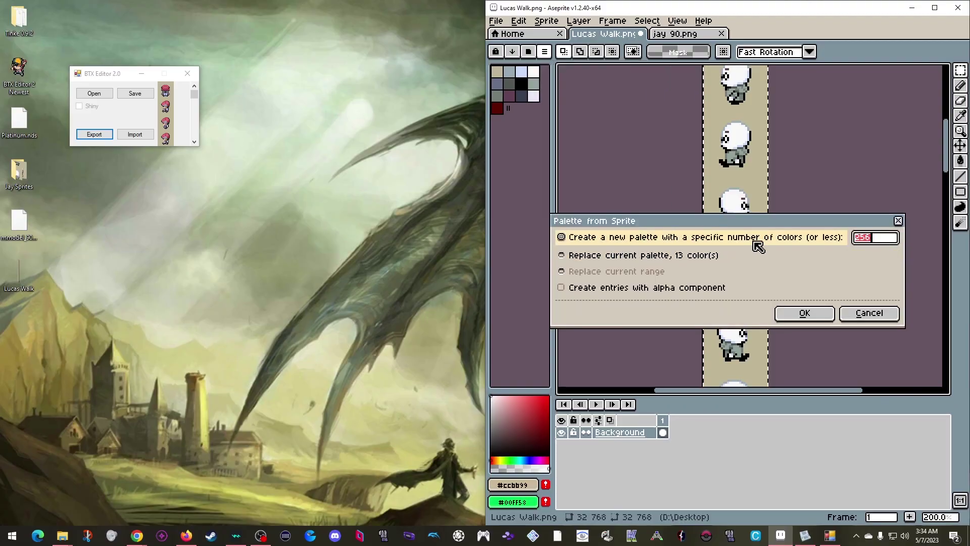
type("16")
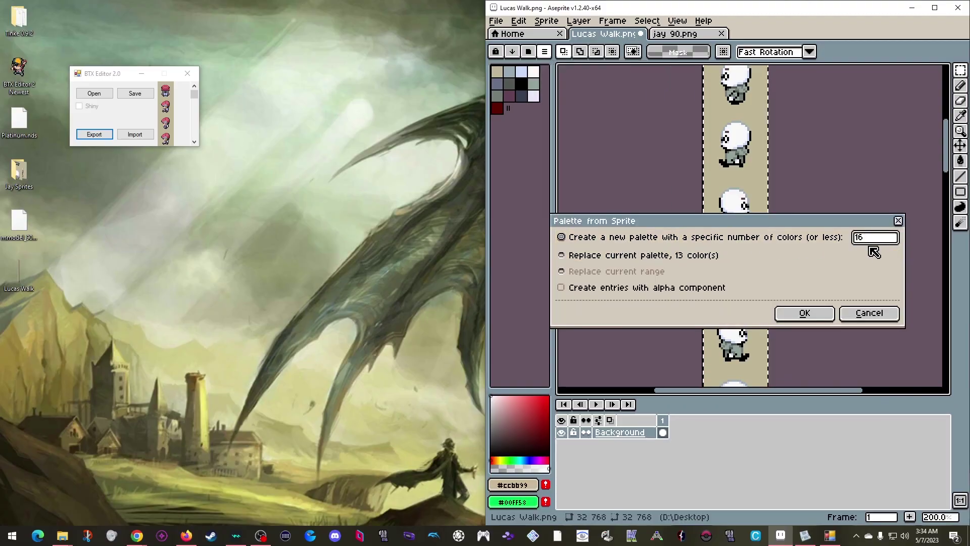
left_click(816, 313)
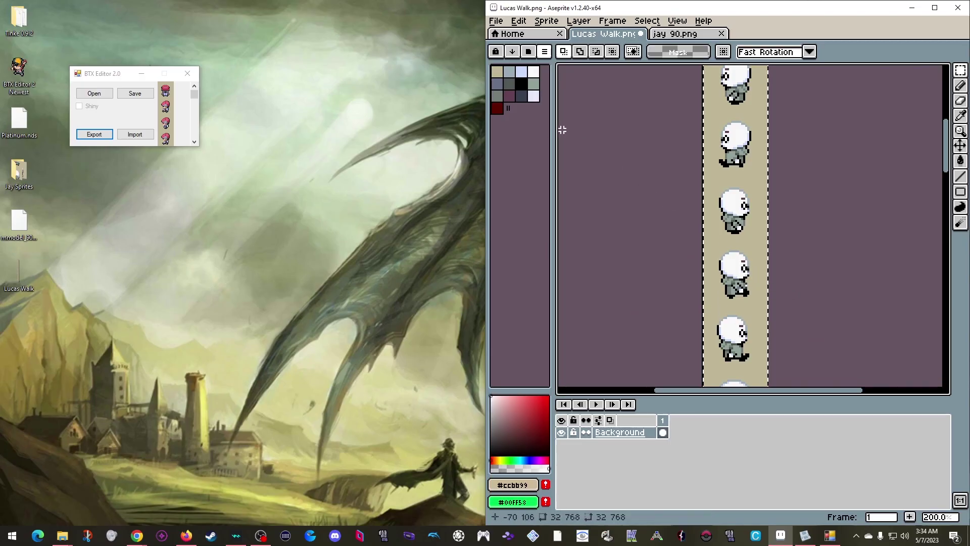
Step: Change the sprite's color mode to Indexed and save Lucas Walk.png
left_click(546, 20)
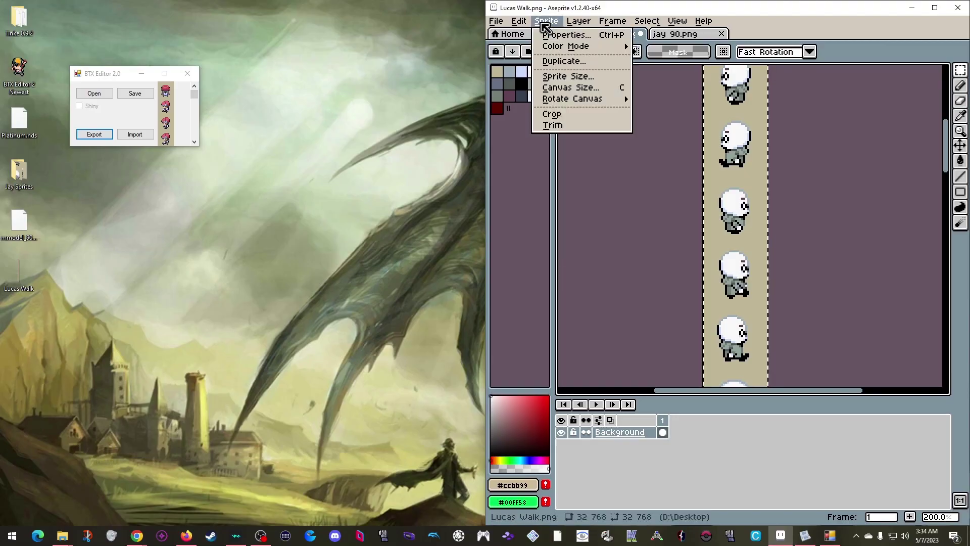
mouse_move(597, 48)
left_click(662, 67)
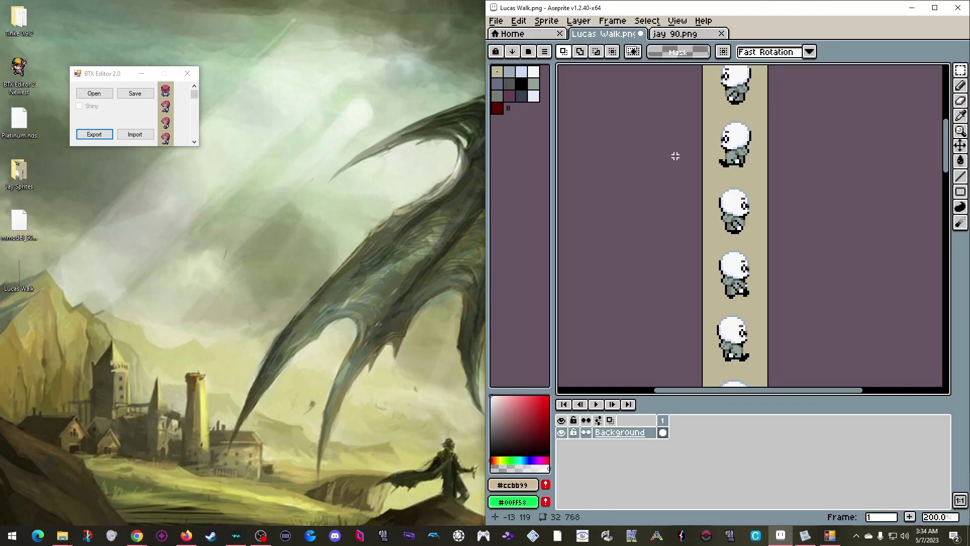
left_click(497, 21)
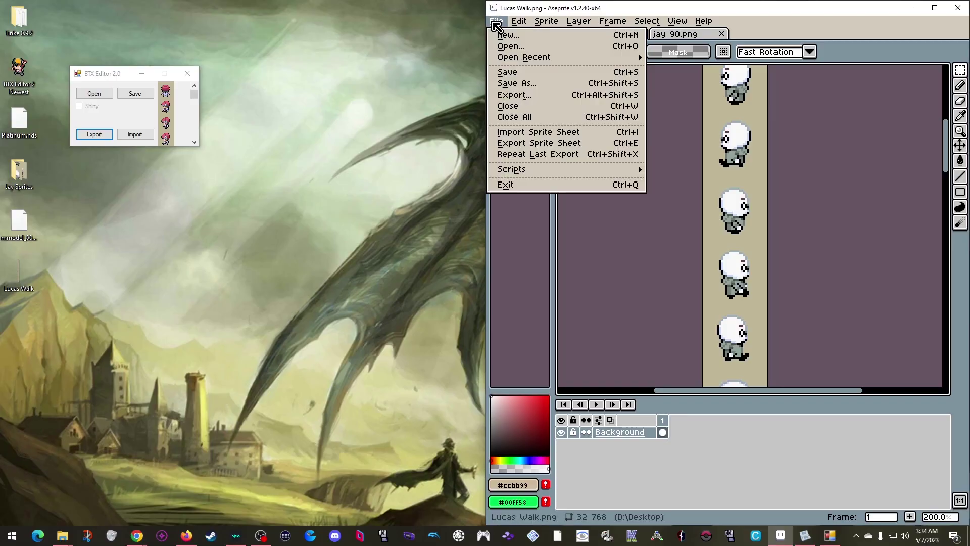
left_click(523, 75)
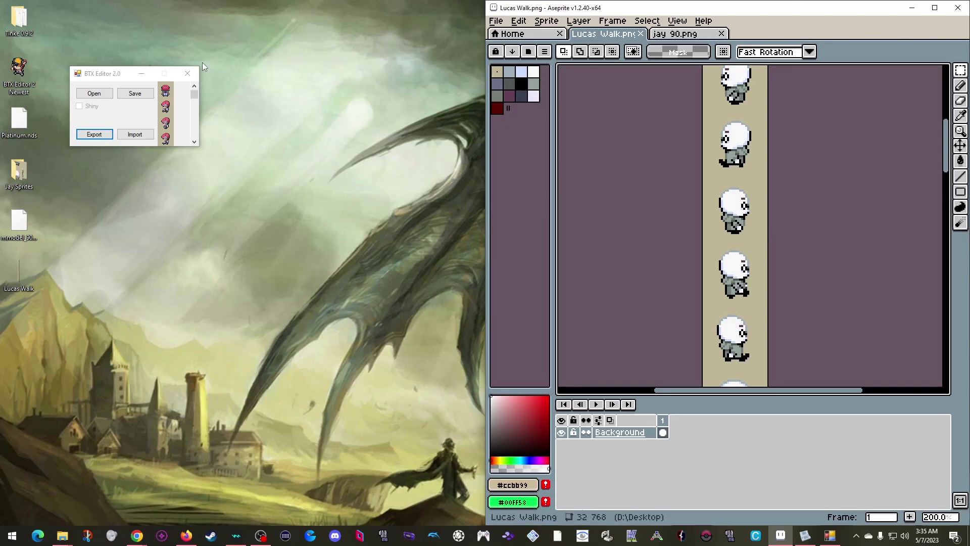
Step: Import the edited Lucas Walk PNG into BTX Editor and save the result to the Desktop as jay walk.btx
left_click(133, 131)
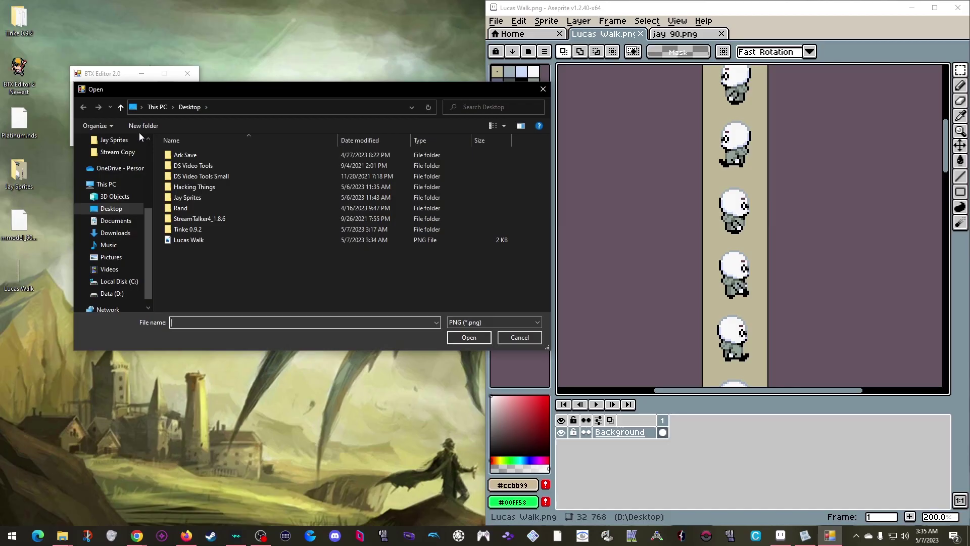
double_click(192, 240)
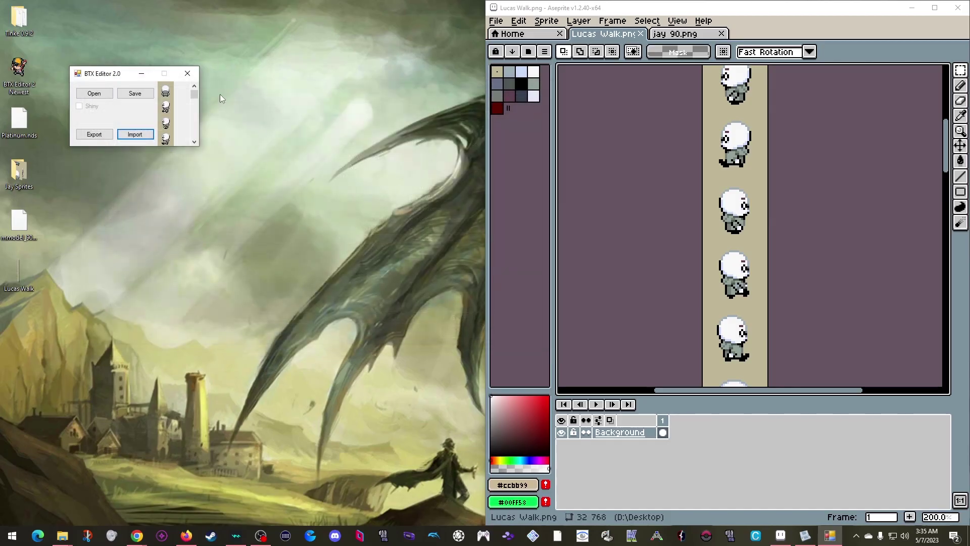
left_click(135, 93)
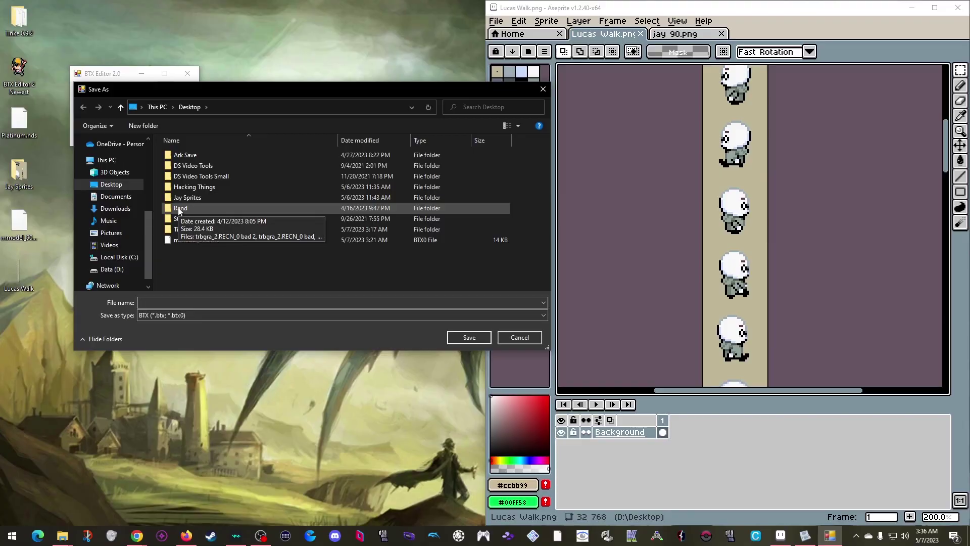
type("j")
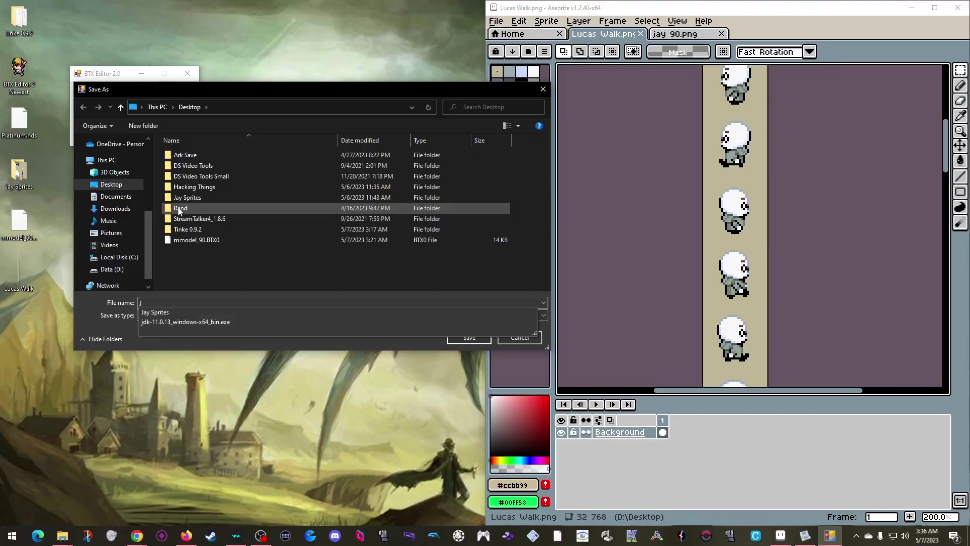
type("ay walk.btx")
key("Return")
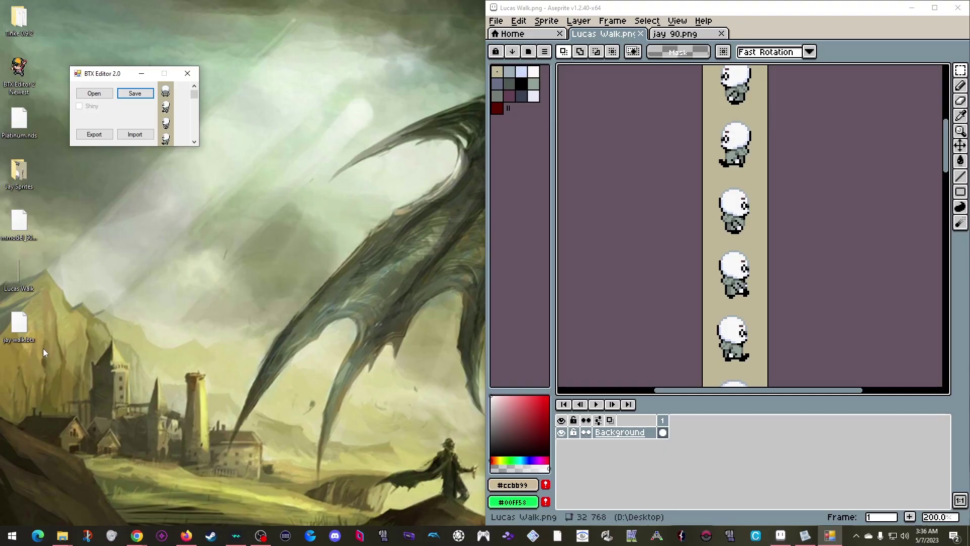
Step: Switch to Tinke and replace mmodel_90.BTX0 with jay walk.btx from the Desktop
left_click(918, 5)
left_click(142, 73)
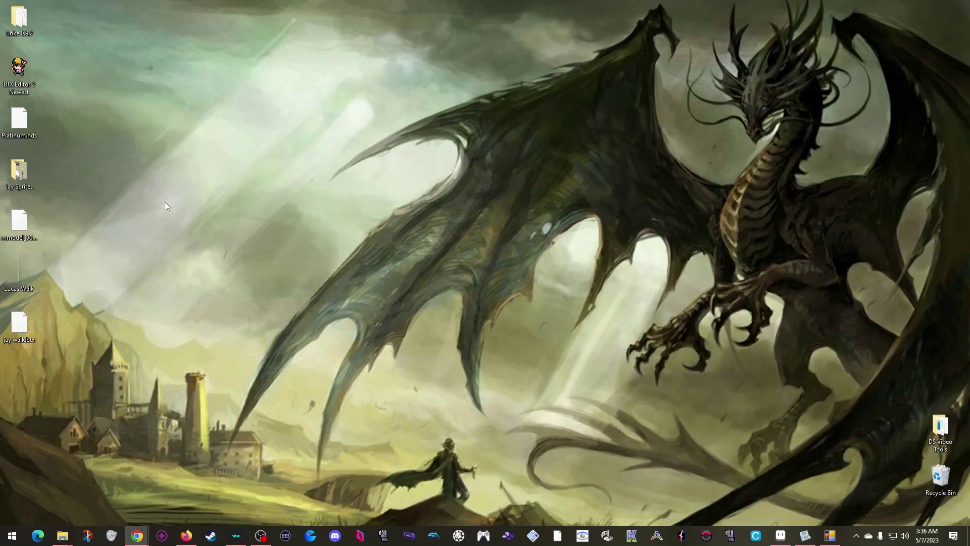
left_click(805, 536)
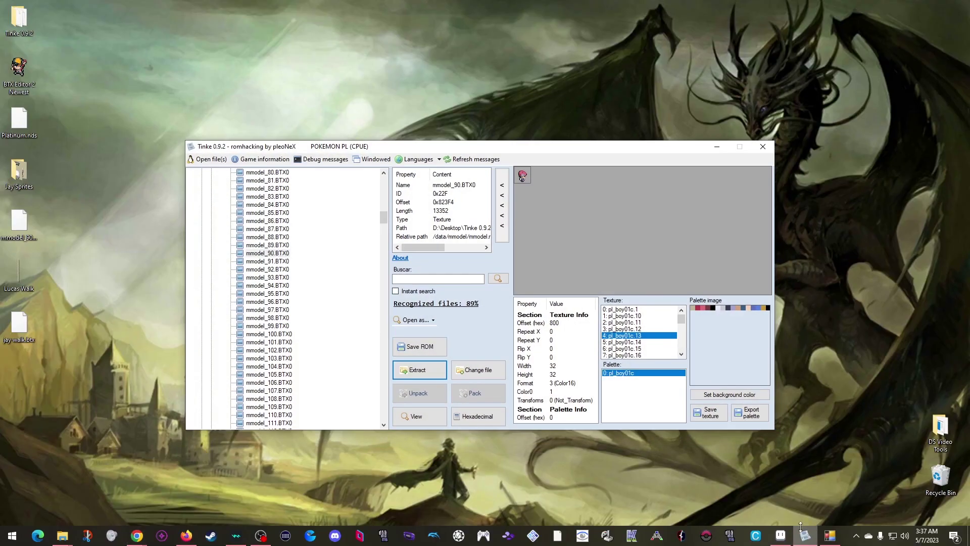
left_click(279, 254)
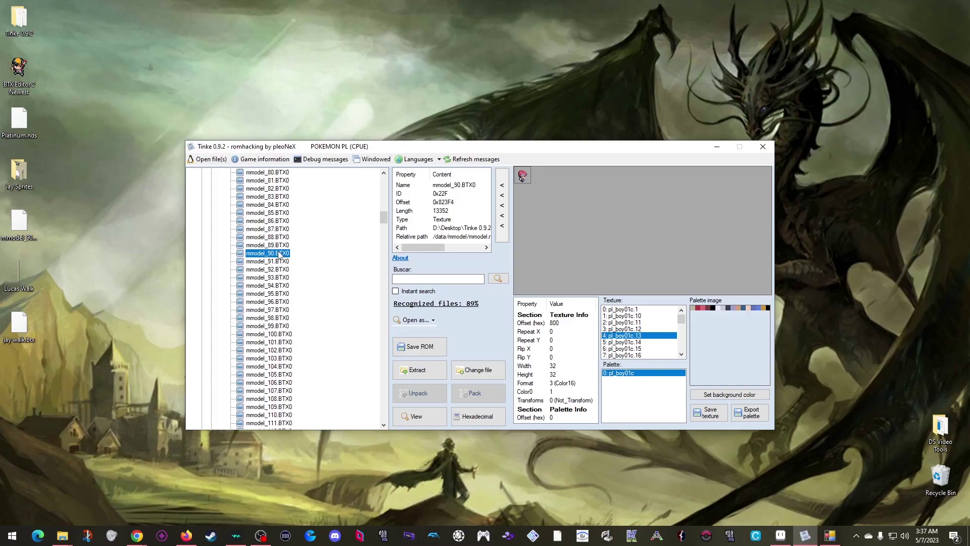
left_click(477, 371)
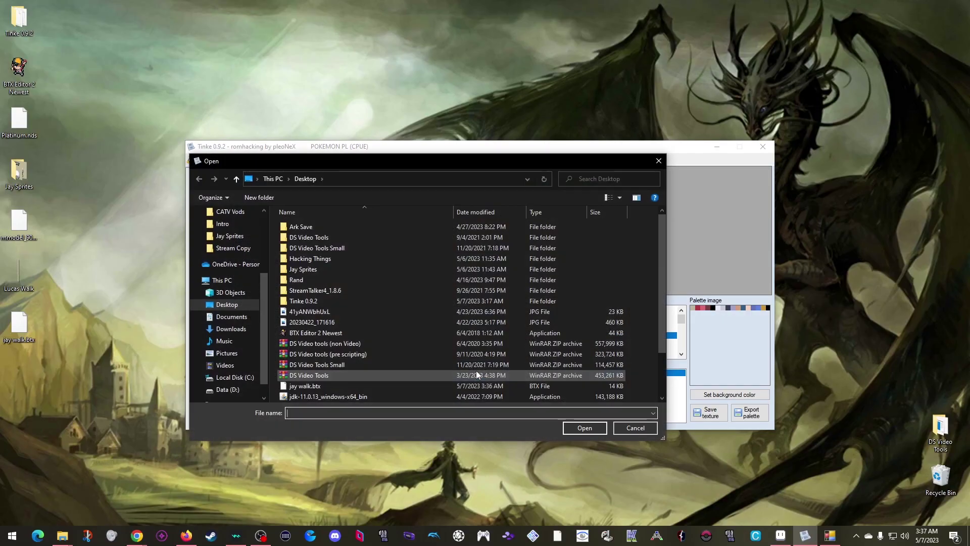
left_click(310, 385)
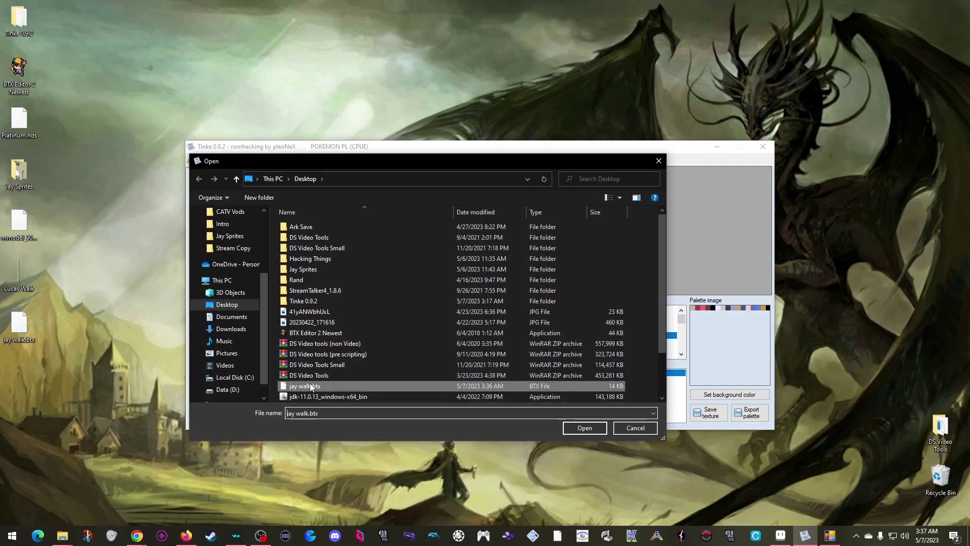
left_click(584, 428)
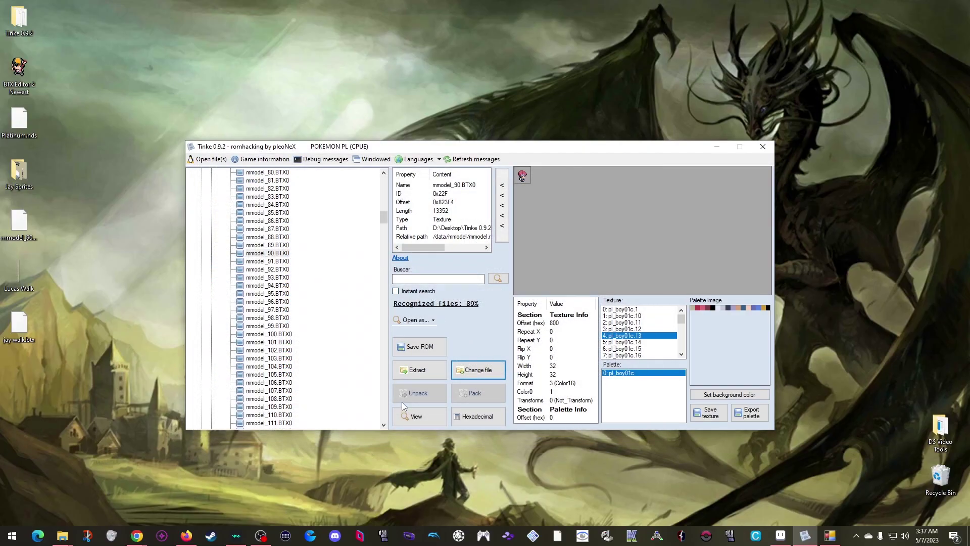
Step: View the replaced mmodel_90.BTX0, check its first eight textures and inspect pl_boy01c.16 enlarged
left_click(418, 419)
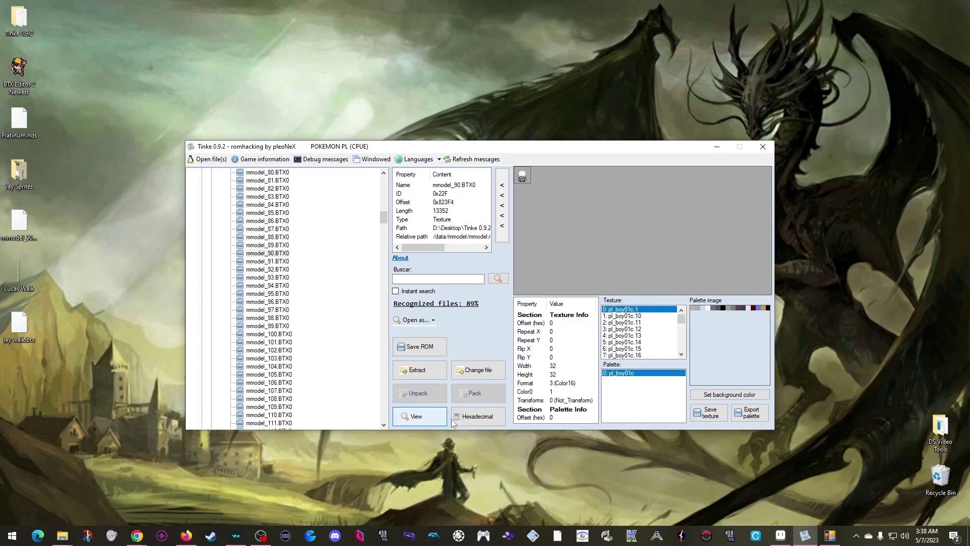
left_click_drag(631, 317, 630, 357)
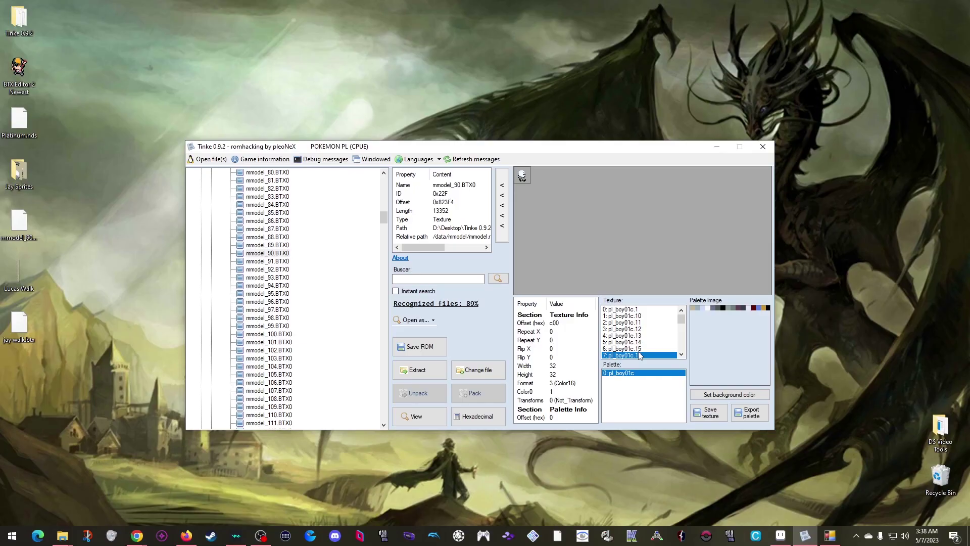
double_click(639, 356)
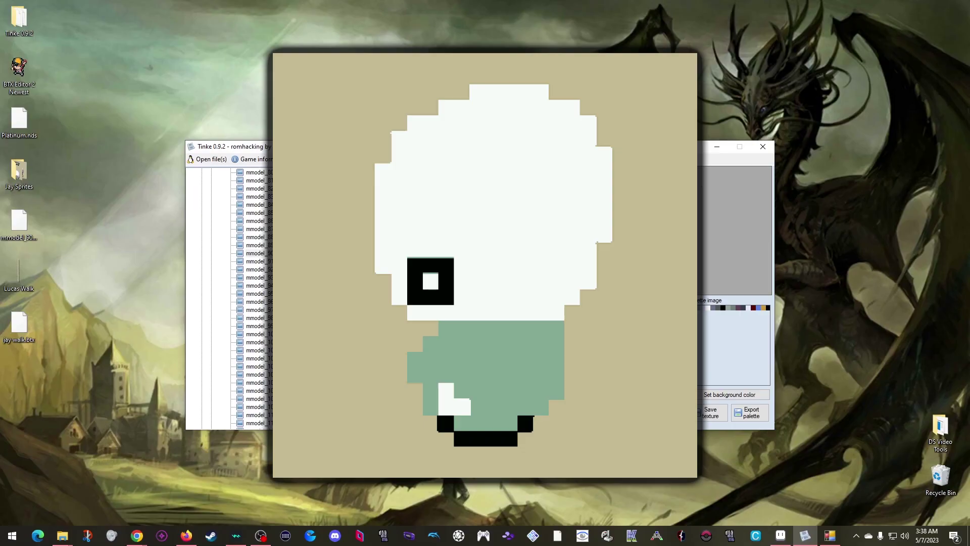
left_click(640, 356)
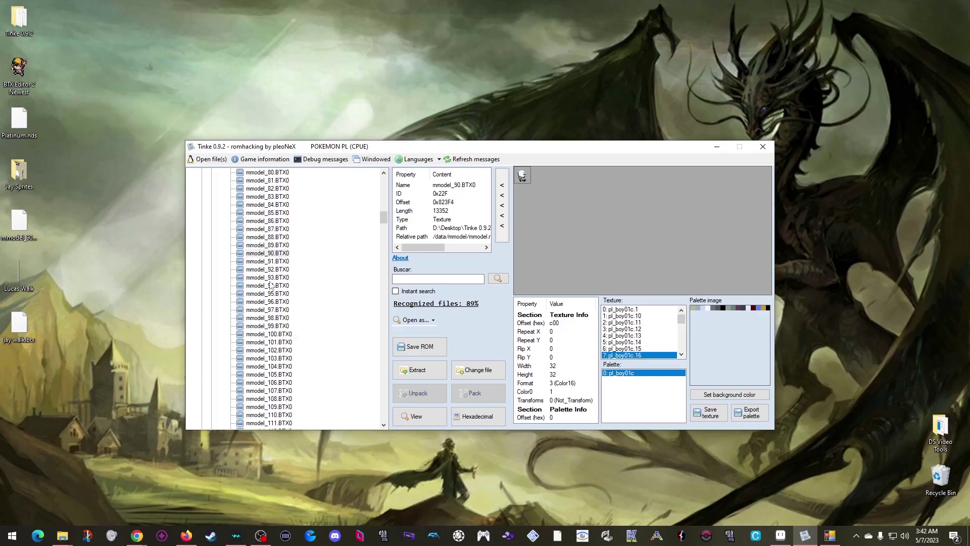
Step: View mmodel_155.BTX0 and look through its pl_sphero textures
scroll(300, 291, "down", 11)
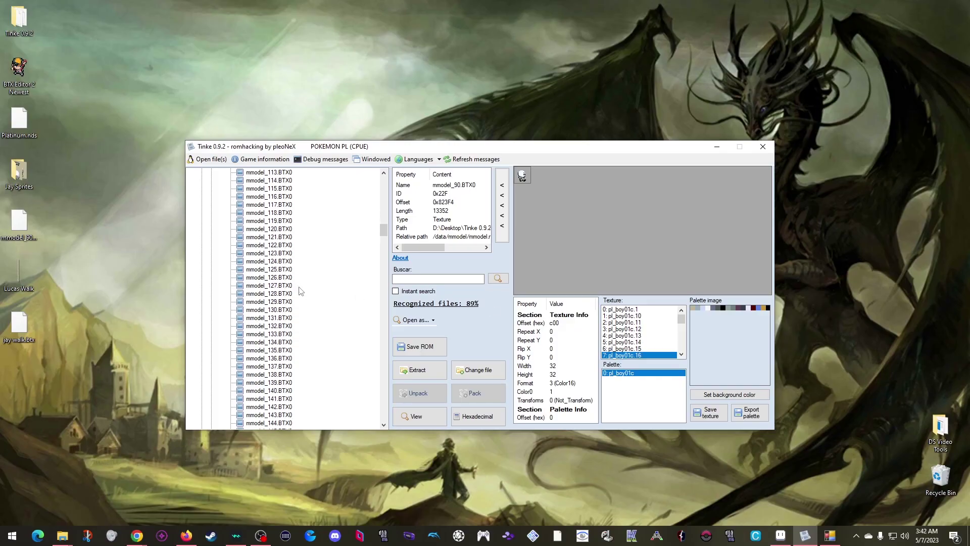
scroll(300, 291, "down", 8)
left_click(286, 317)
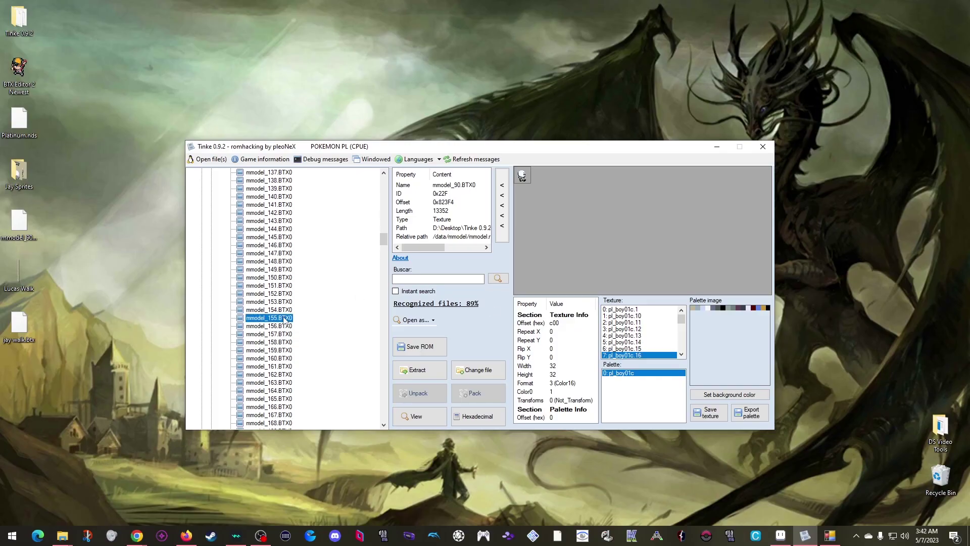
left_click(430, 413)
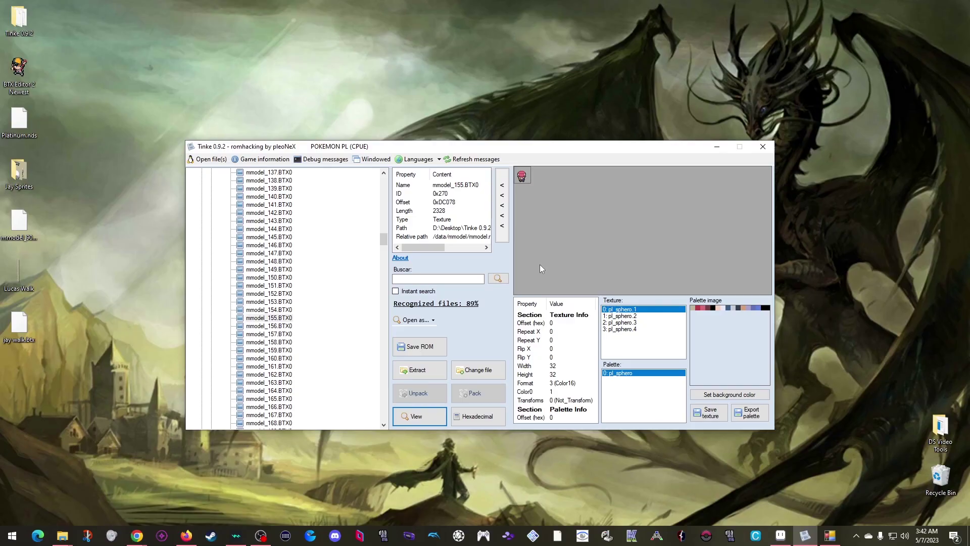
left_click(622, 315)
left_click(624, 322)
left_click(625, 329)
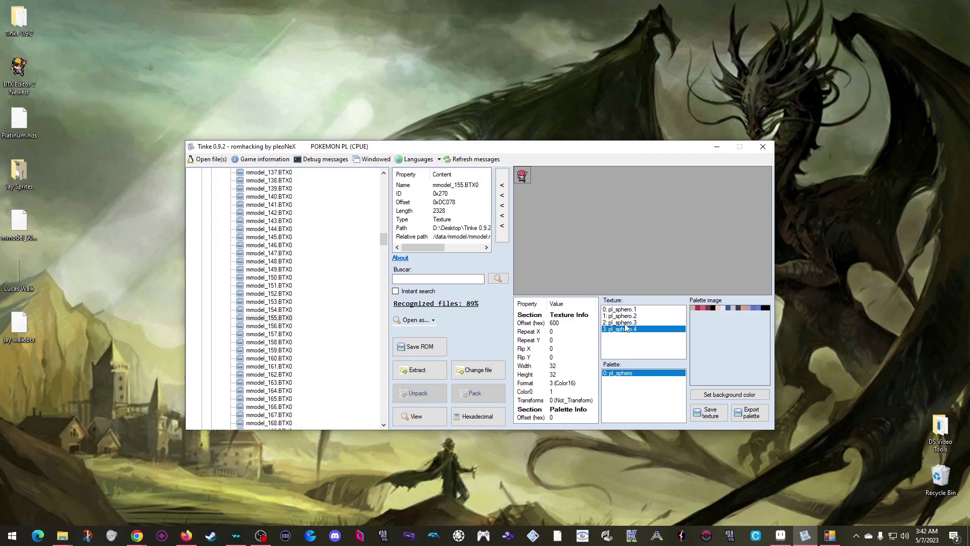
Step: Collapse mmodel.narc and unpack field_cutin.narc in the data folder
scroll(311, 281, "up", 20)
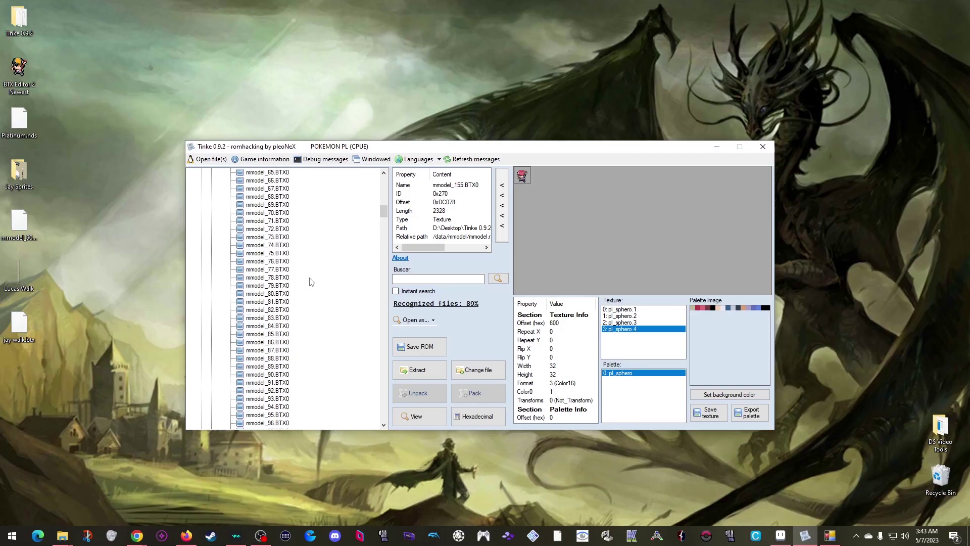
scroll(310, 279, "up", 20)
left_click(221, 237)
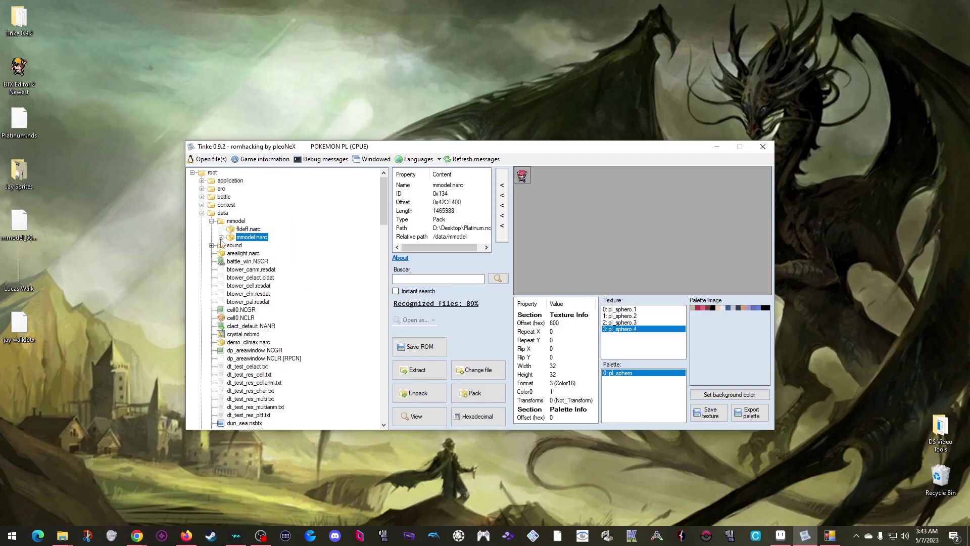
scroll(255, 293, "down", 5)
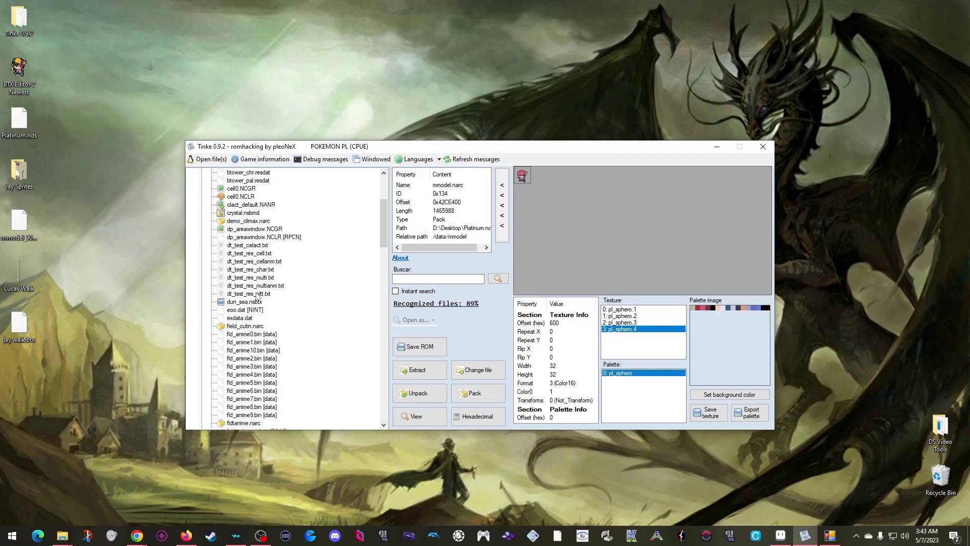
left_click(249, 326)
left_click(426, 397)
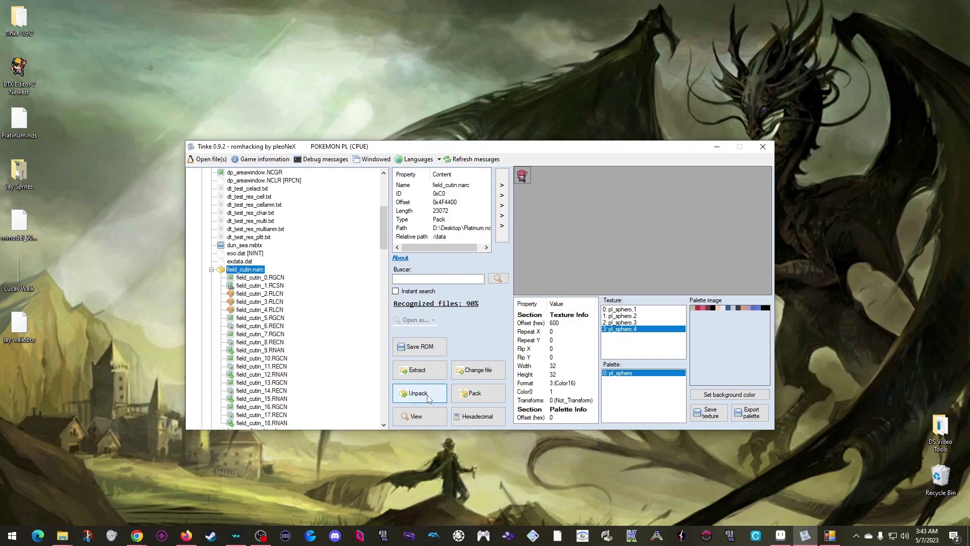
Step: Display the tile image field_cutin_13.RGCN from the unpacked field_cutin.narc
left_click(273, 302)
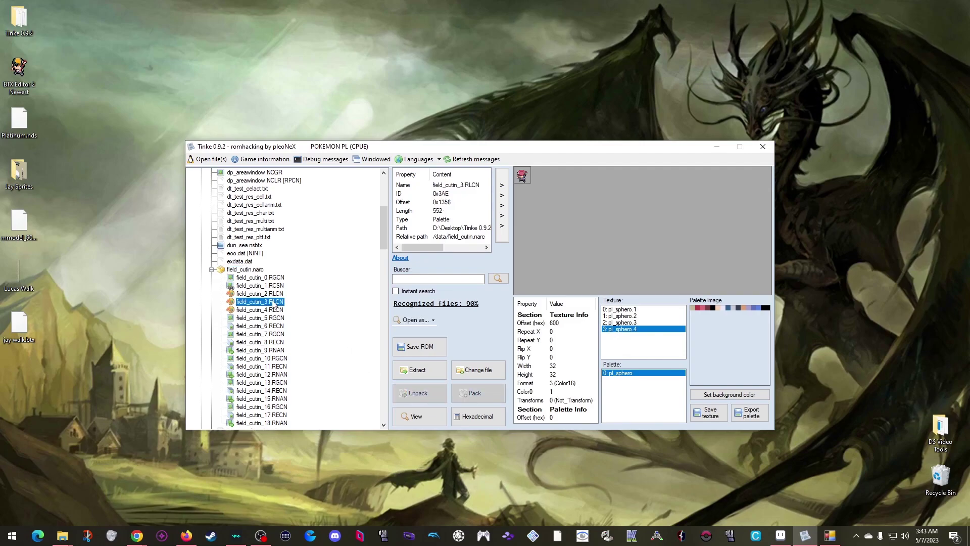
left_click(285, 383)
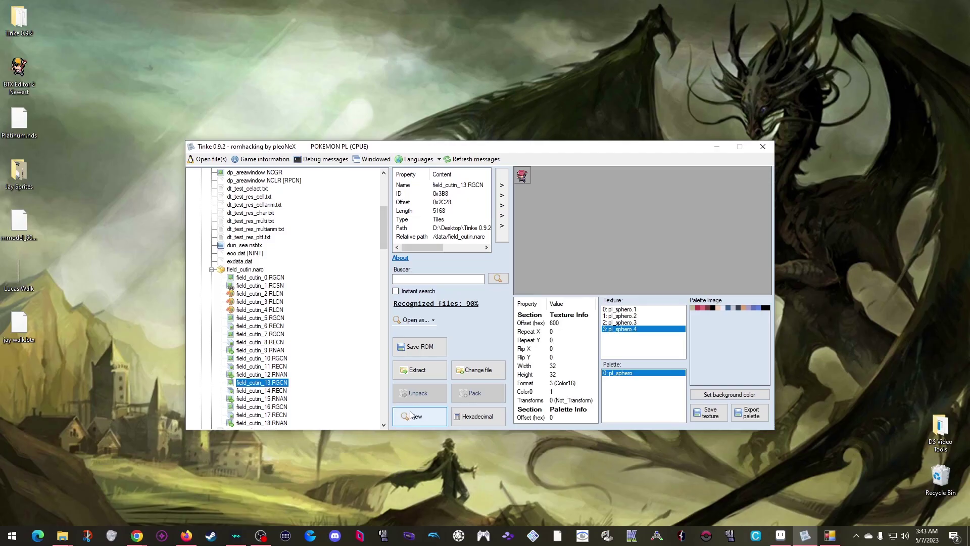
left_click(442, 412)
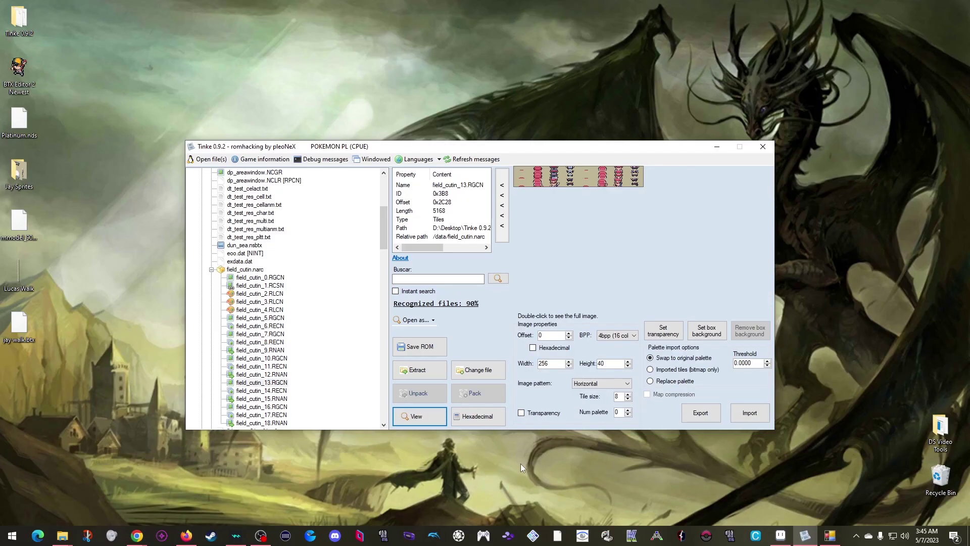
Step: Set the width of the field_cutin_13.RGCN image to 32
left_click(569, 366)
left_click(569, 366)
left_click(569, 366)
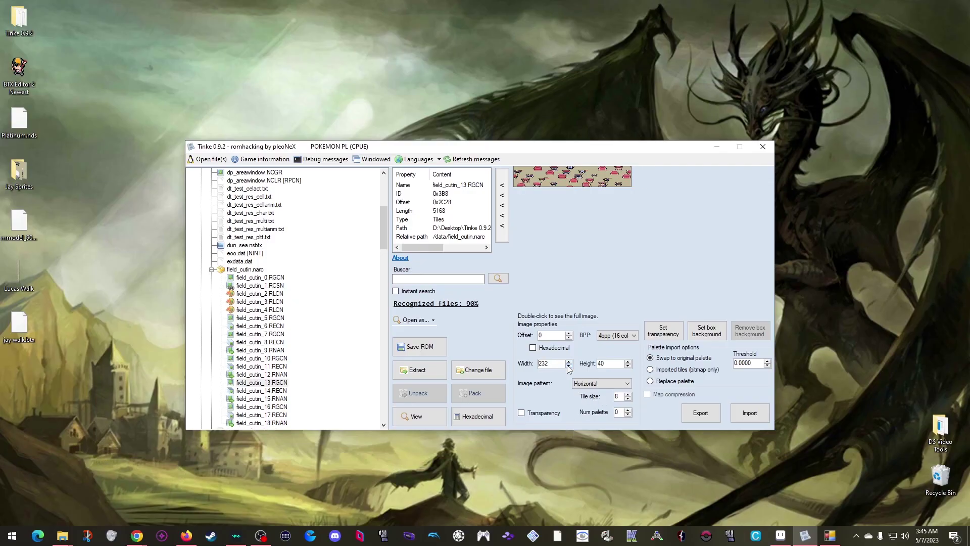
left_click(568, 367)
left_click(569, 366)
left_click(569, 366)
left_click(569, 366)
left_click(569, 366)
left_click(569, 367)
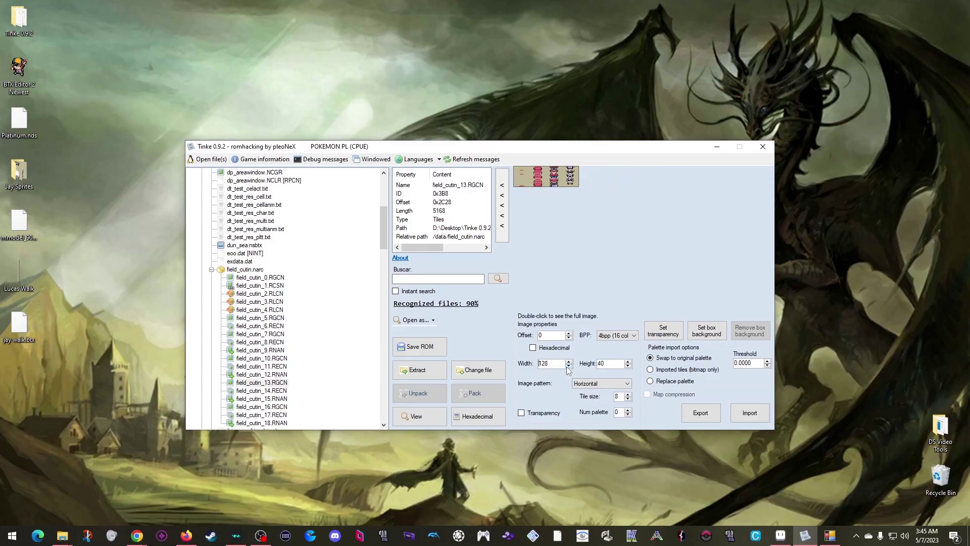
left_click(569, 366)
left_click(569, 366)
left_click(569, 366)
left_click(569, 366)
left_click(568, 366)
left_click(569, 366)
left_click(569, 366)
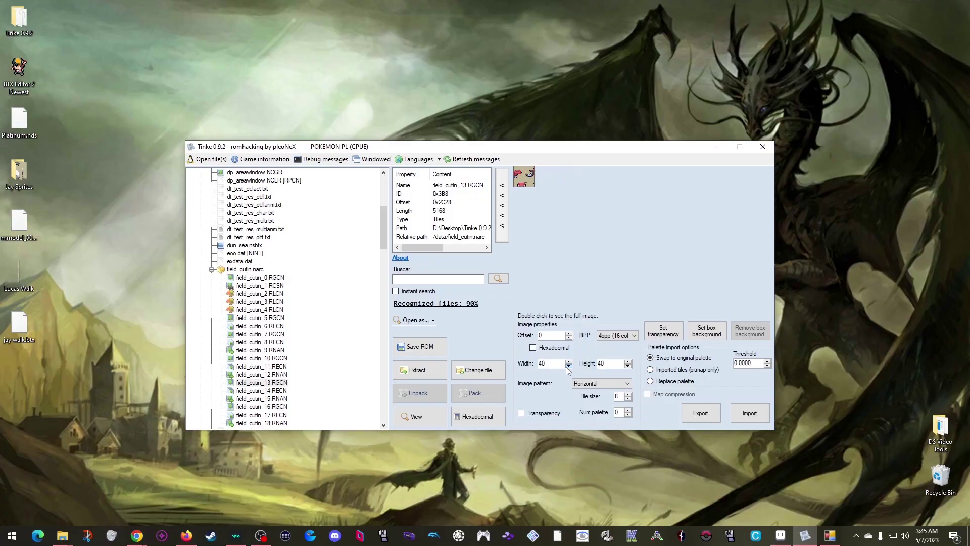
left_click(568, 366)
left_click(568, 366)
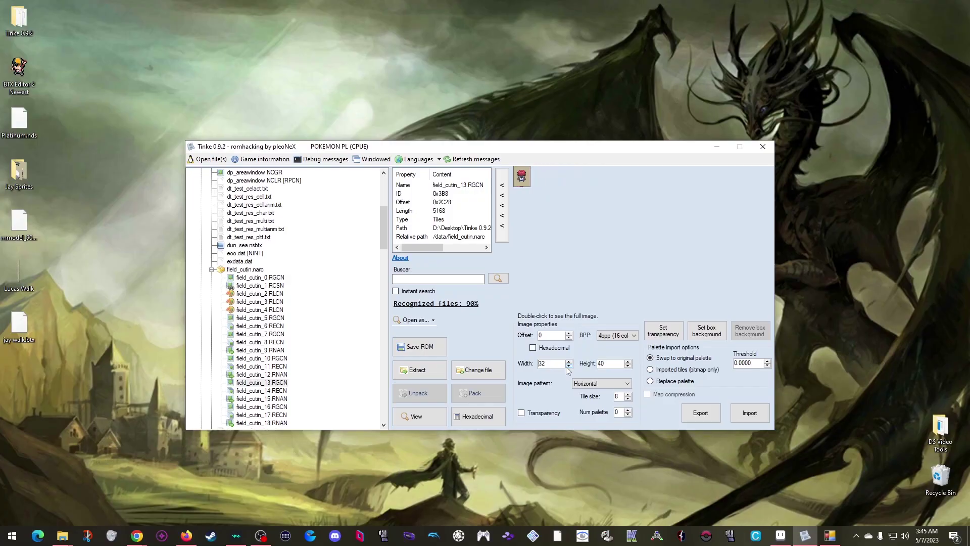
Step: Set the height of the field_cutin_13.RGCN image to 320 so all sprite frames fit without empty space
left_click(628, 361)
left_click(628, 361)
left_click(628, 362)
left_click(627, 362)
left_click(627, 362)
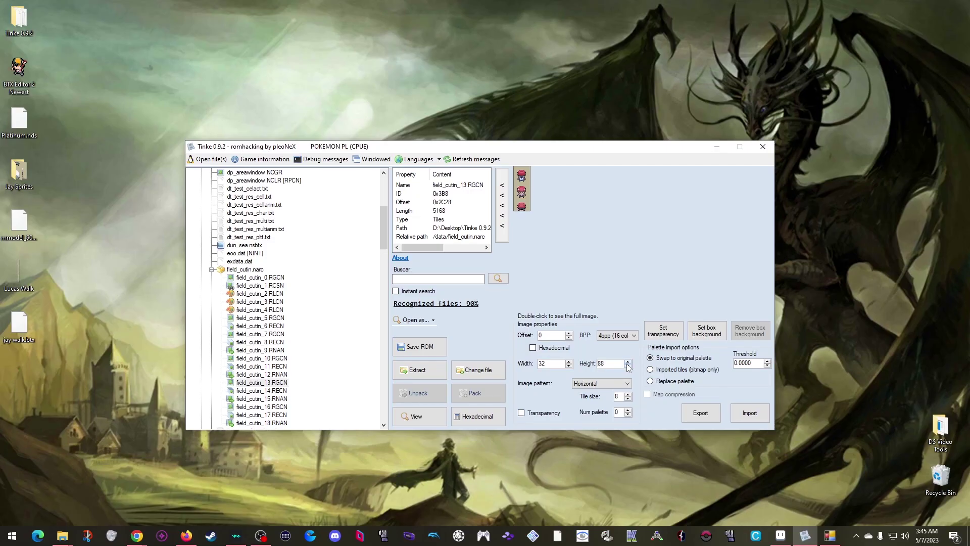
left_click(627, 362)
left_click(627, 362)
left_click(628, 362)
left_click(627, 361)
left_click(627, 362)
left_click(627, 361)
left_click(627, 362)
left_click(628, 362)
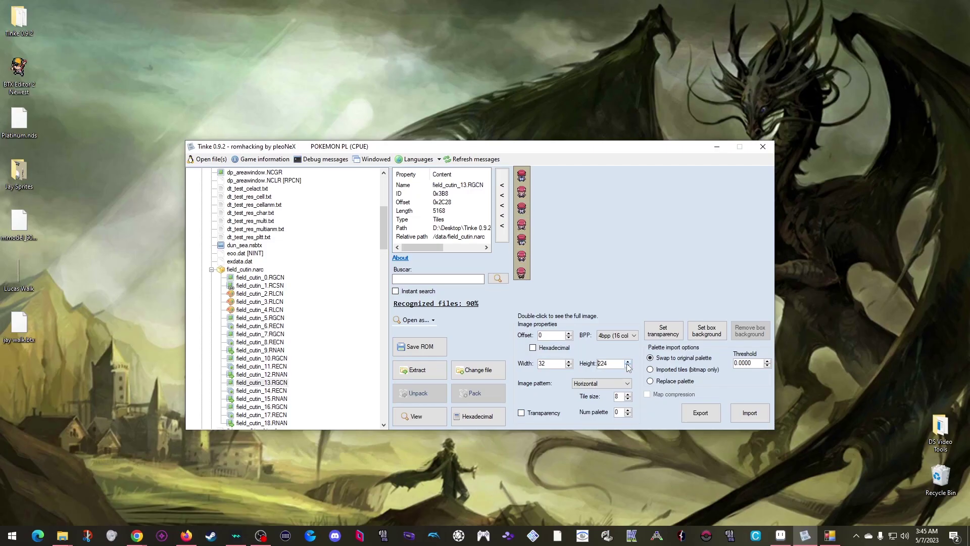
left_click(627, 361)
left_click(628, 362)
left_click(628, 362)
left_click(627, 361)
left_click(628, 362)
left_click(627, 361)
double_click(627, 362)
double_click(627, 362)
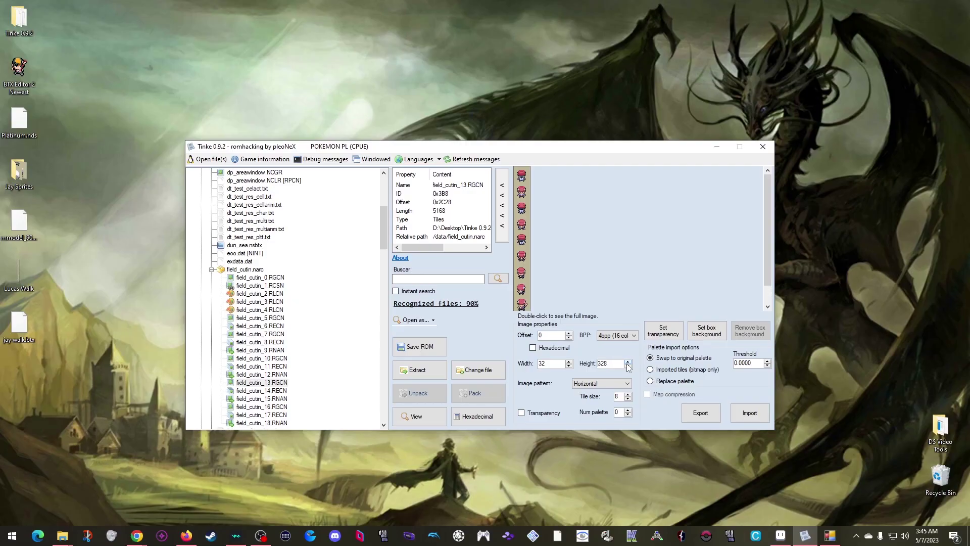
double_click(628, 362)
double_click(627, 362)
scroll(606, 273, "down", 3)
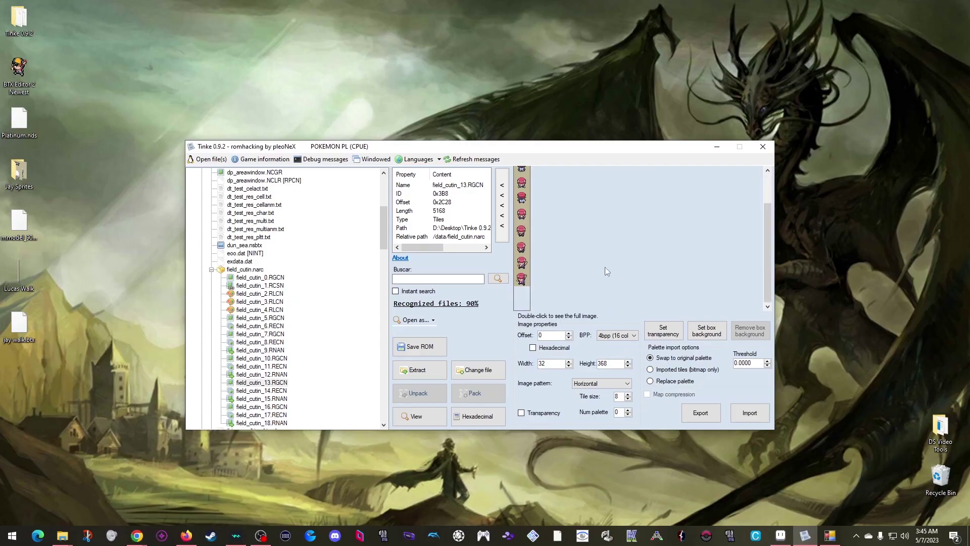
left_click(628, 365)
left_click(627, 366)
left_click(628, 366)
left_click(628, 366)
left_click(628, 366)
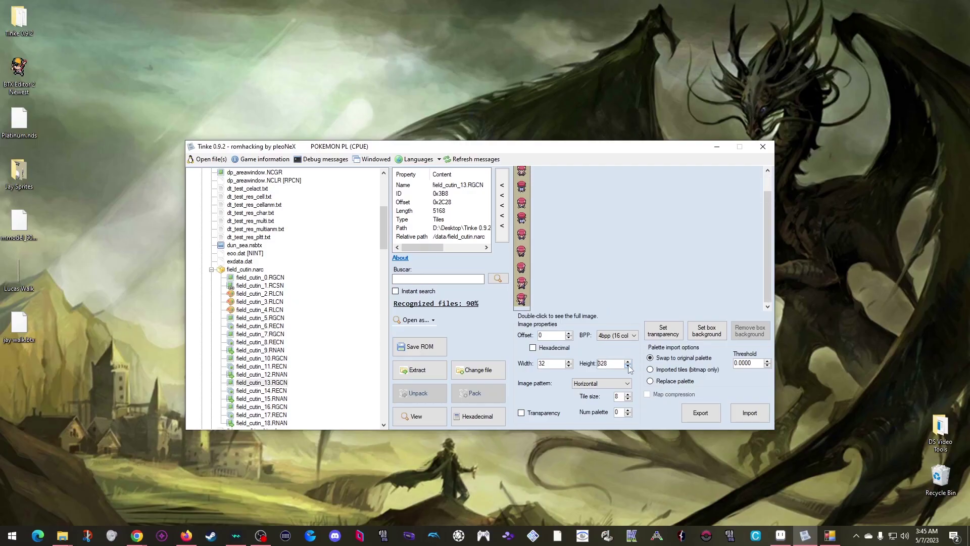
left_click(628, 366)
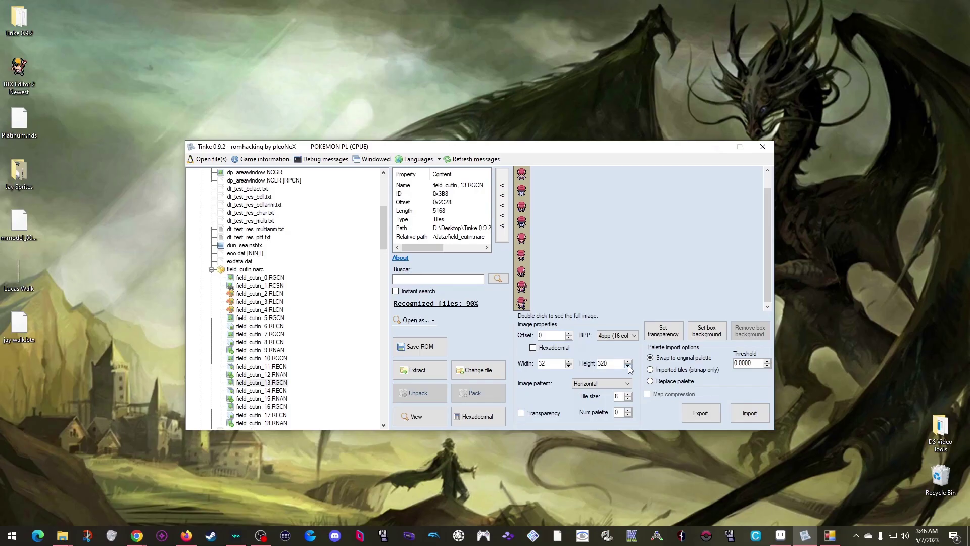
Step: Export the image to the Desktop as field_cutin_13.RGCN.png and minimize Tinke
left_click(706, 413)
left_click(577, 428)
left_click(716, 147)
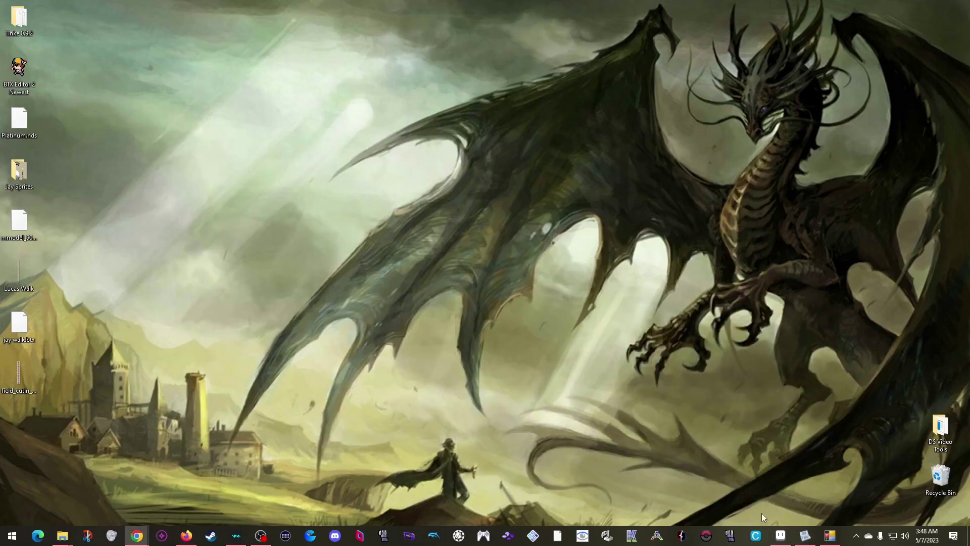
Step: Switch to Aseprite, close Lucas Walk.png and jay 90.png, and open field_cutin_13.RGCN.png from the Desktop
left_click(780, 535)
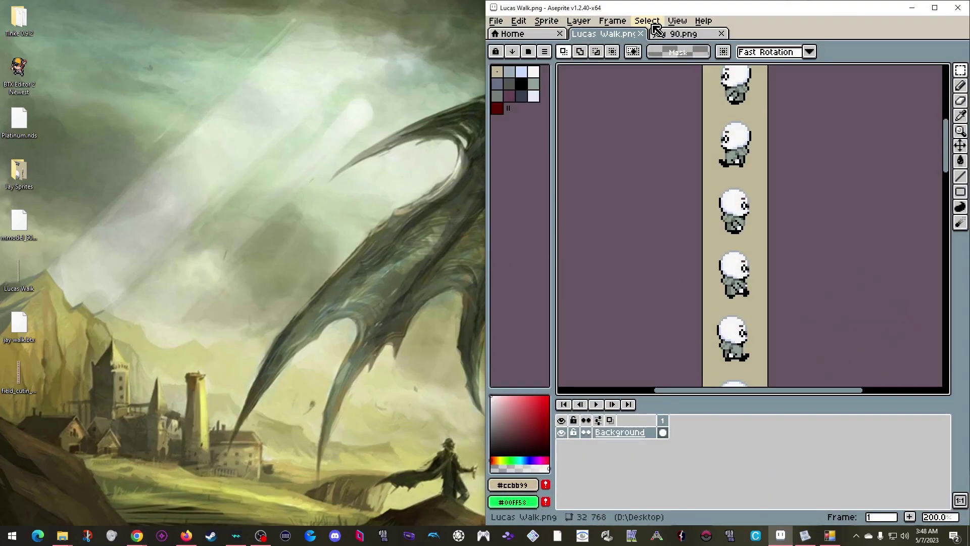
left_click(640, 33)
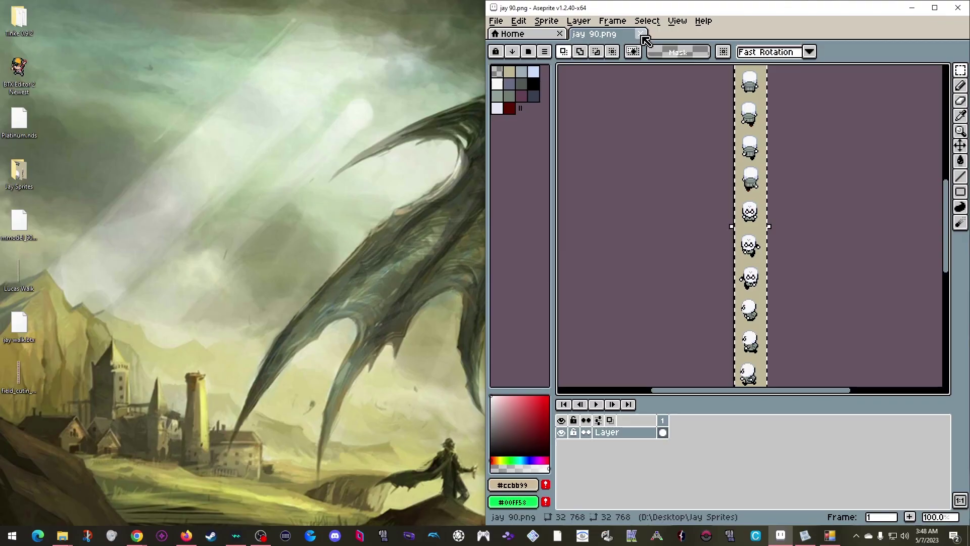
left_click(641, 34)
left_click_drag(23, 375, 700, 196)
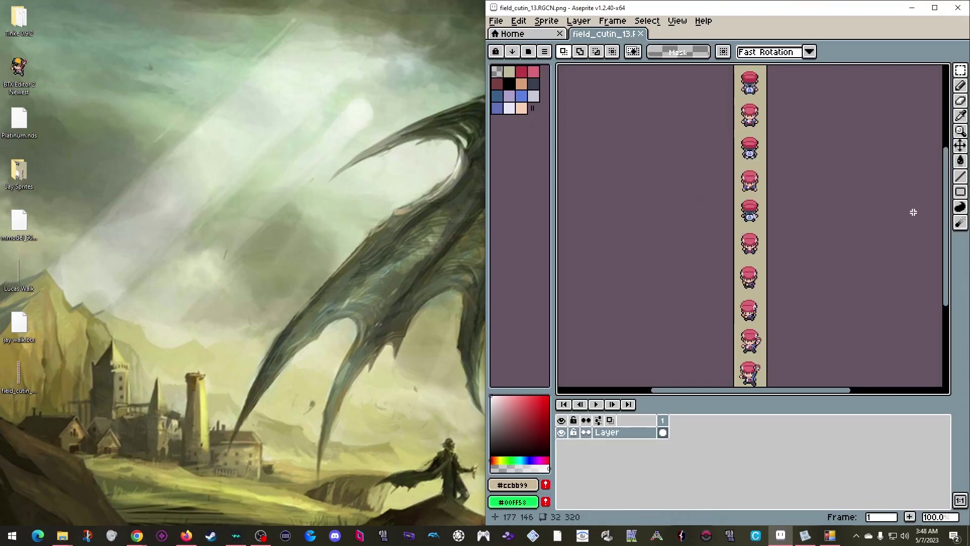
Step: Open Jay Hm Summon from the Jay Sprites folder in Aseprite and paste its frames over the sprites in field_cutin_13.RGCN.png
mouse_move(945, 212)
left_mouse_down()
mouse_move(933, 266)
mouse_move(931, 169)
mouse_move(929, 216)
left_mouse_up()
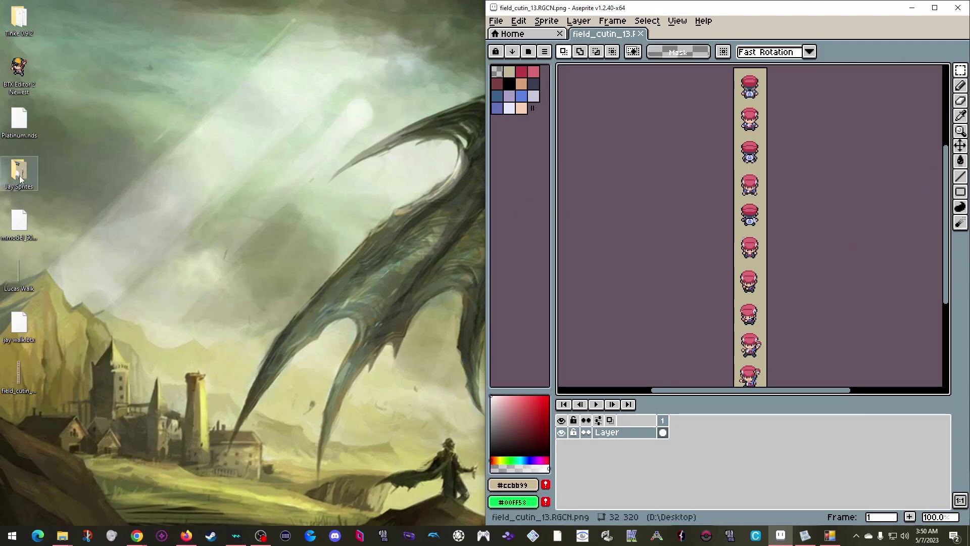
double_click(20, 178)
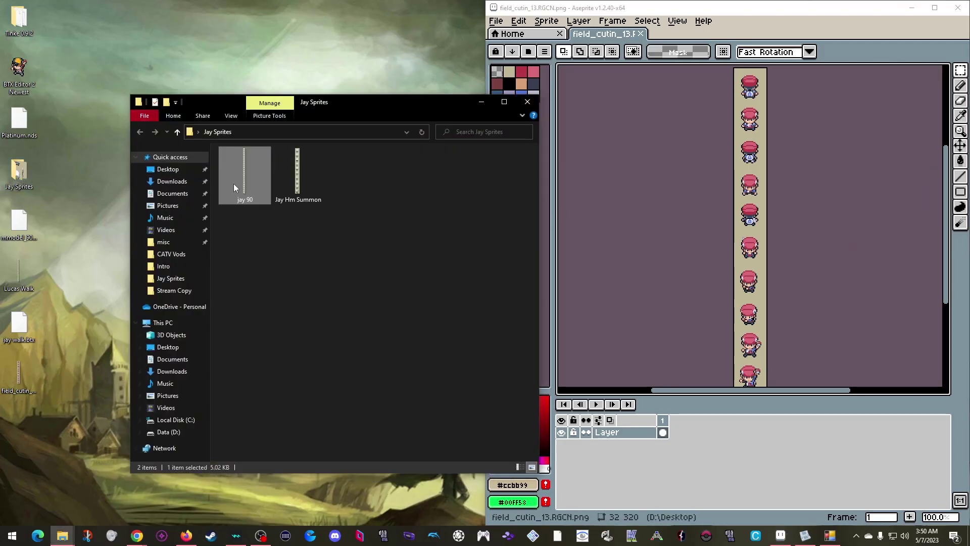
left_click_drag(299, 166, 600, 82)
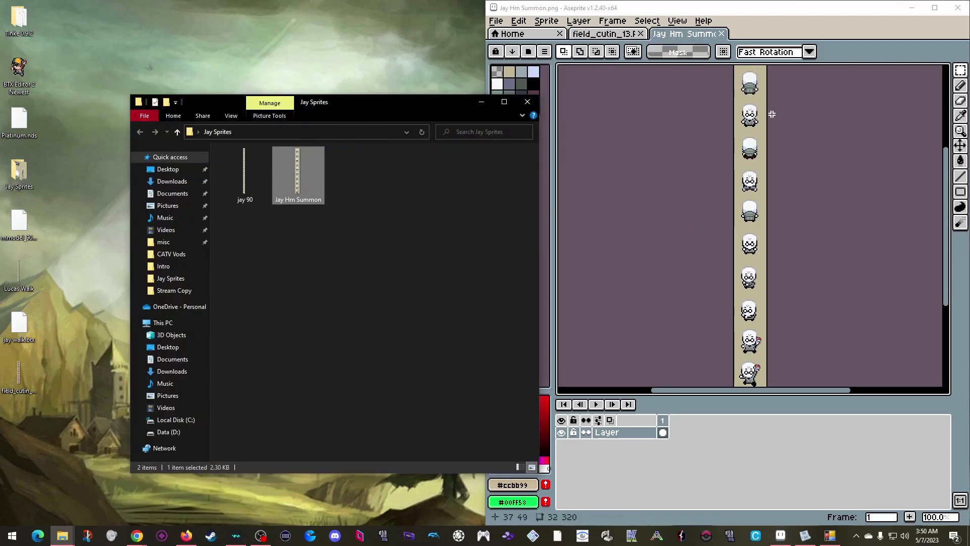
left_click(606, 33)
key("ctrl+v")
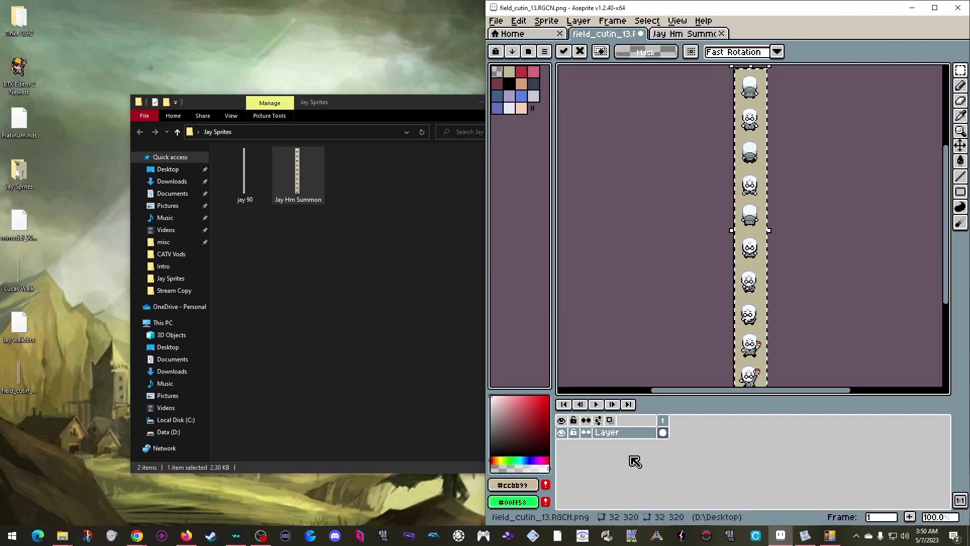
Step: Convert the field_cutin_13.RGCN.png layer to a background and generate a new palette from the sprite
right_click(641, 433)
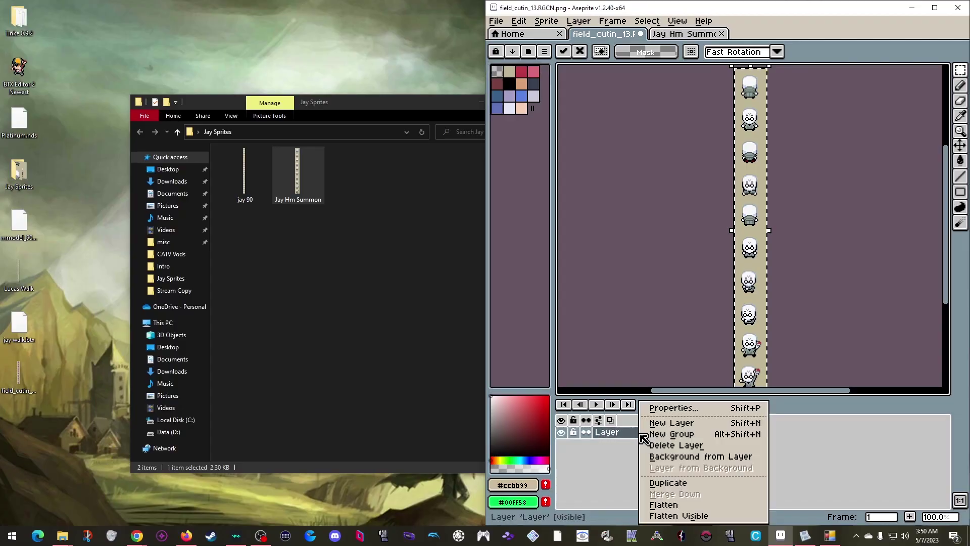
left_click(657, 456)
left_click(548, 88)
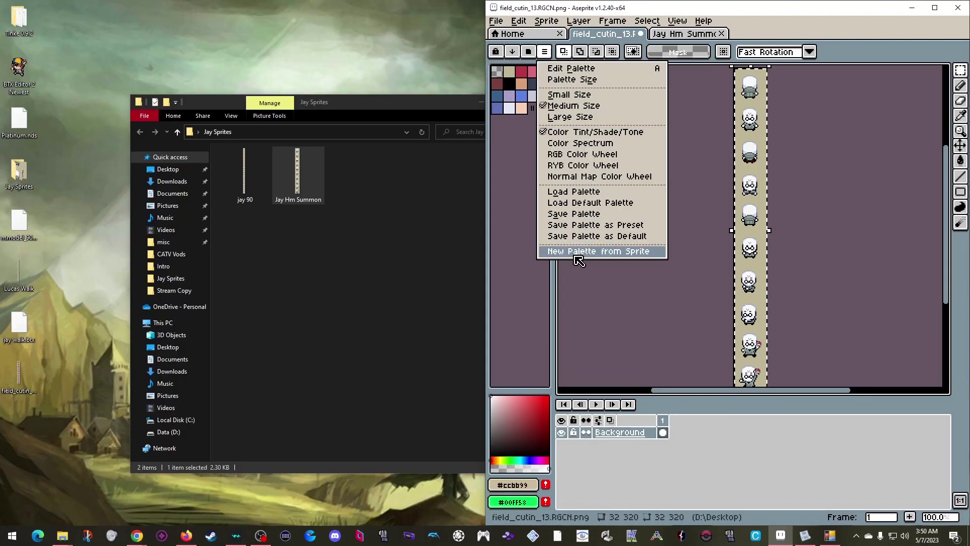
left_click(556, 372)
left_click(795, 313)
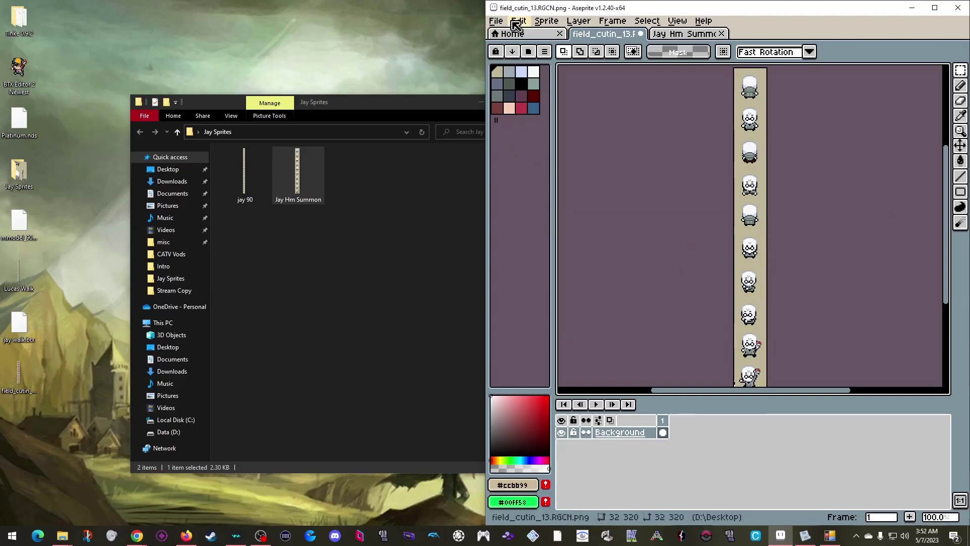
Step: Save field_cutin_13.RGCN.png, and minimize Aseprite and the Jay Sprites folder window
left_click(496, 21)
left_click(529, 86)
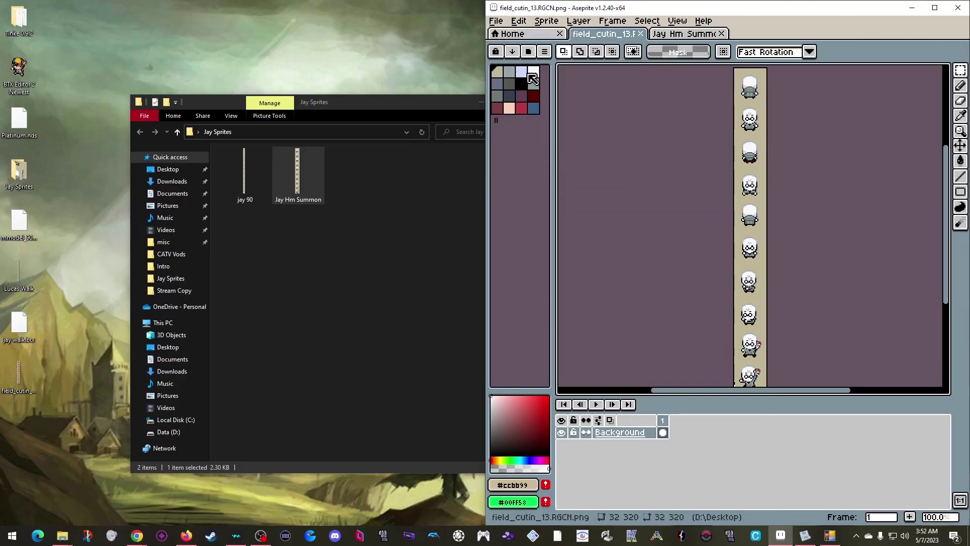
left_click(912, 7)
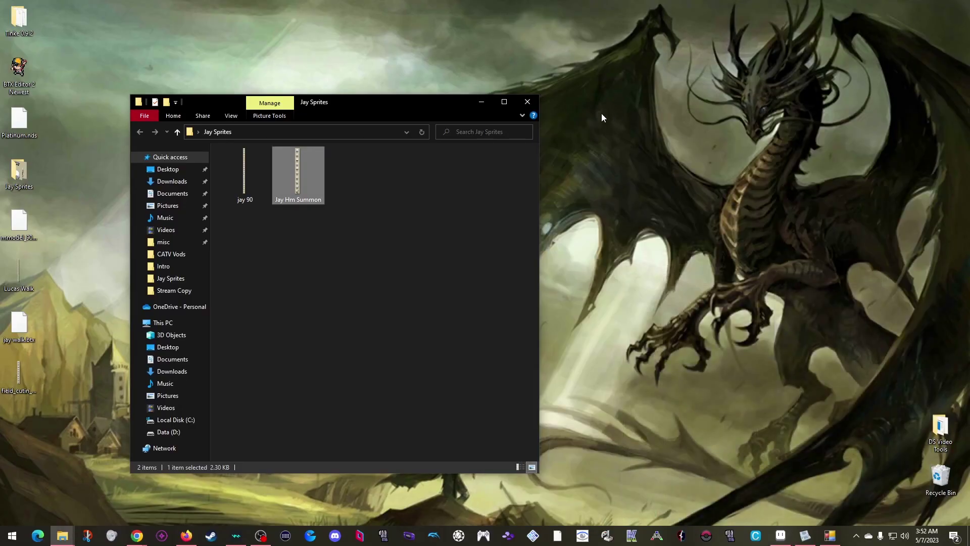
left_click(487, 102)
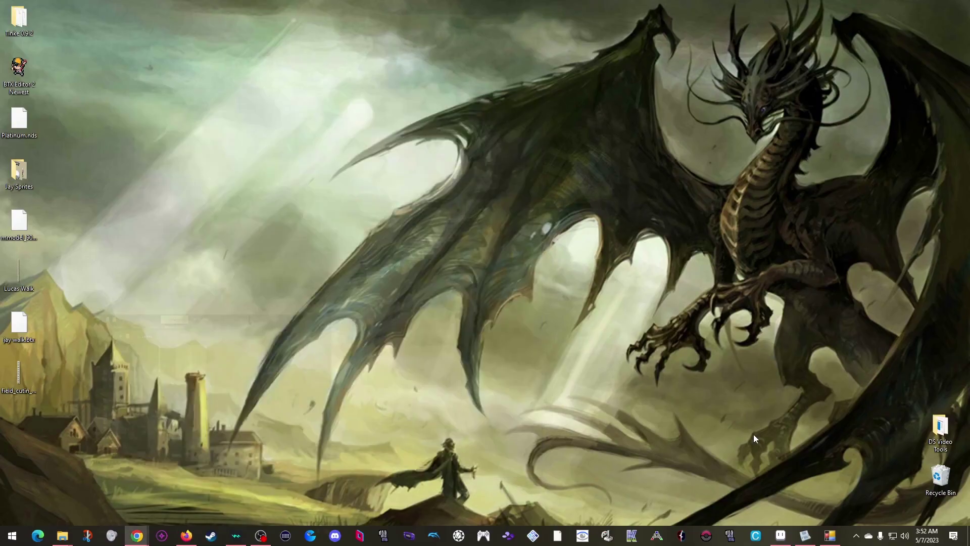
Step: Switch to Tinke and import field_cutin_13.RGCN.png from the Desktop using the Replace palette option
left_click(806, 536)
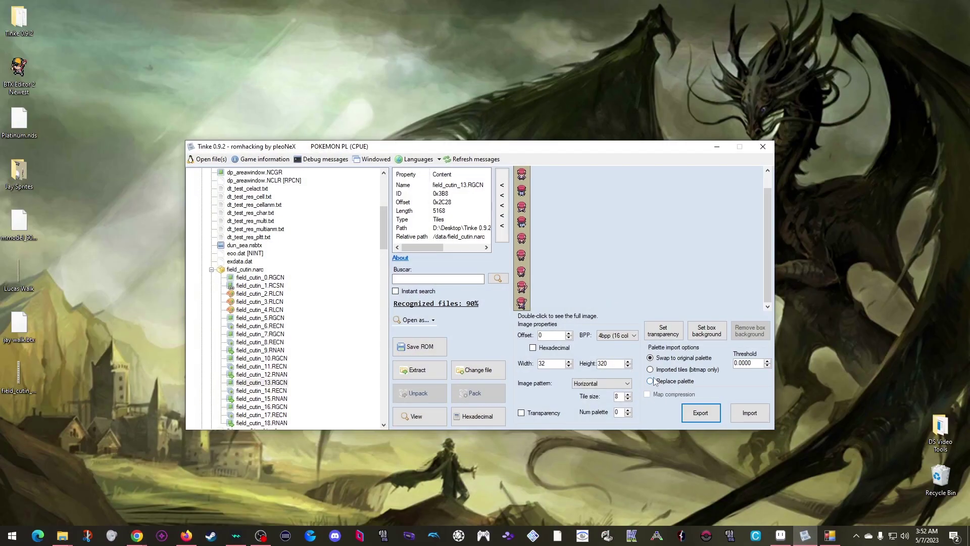
left_click(681, 383)
left_click(750, 413)
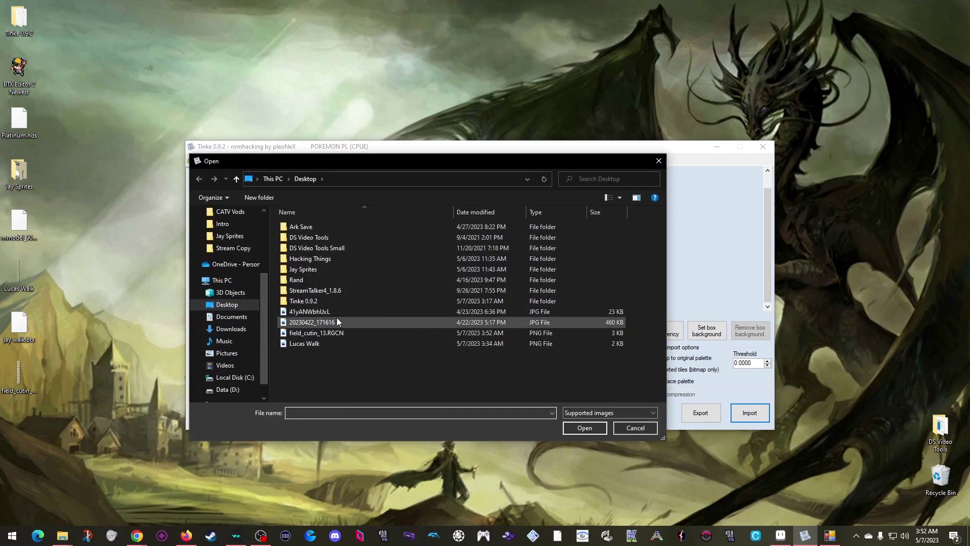
double_click(330, 333)
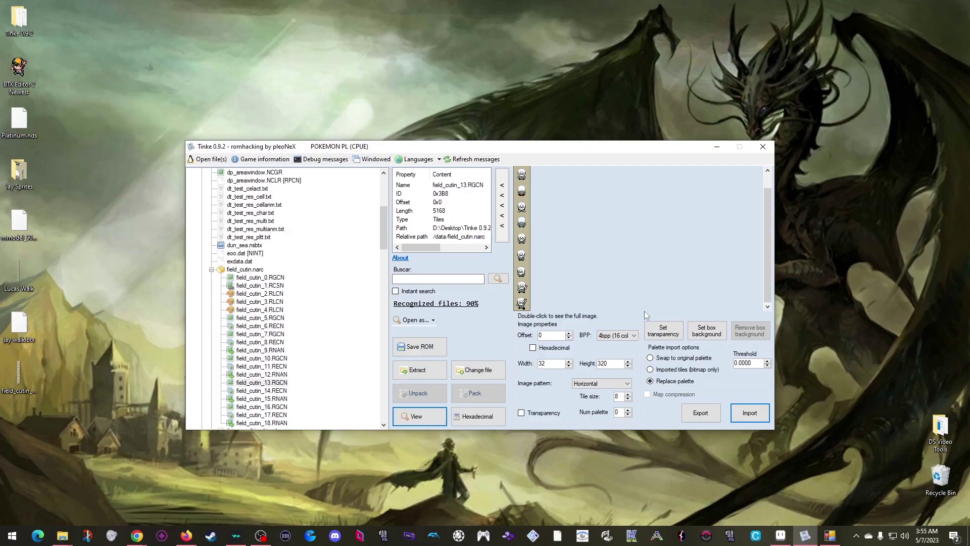
Step: View the field_cutin_7.RGCN image with its width set to 64 and height set to 32
left_click(267, 336)
left_click(404, 412)
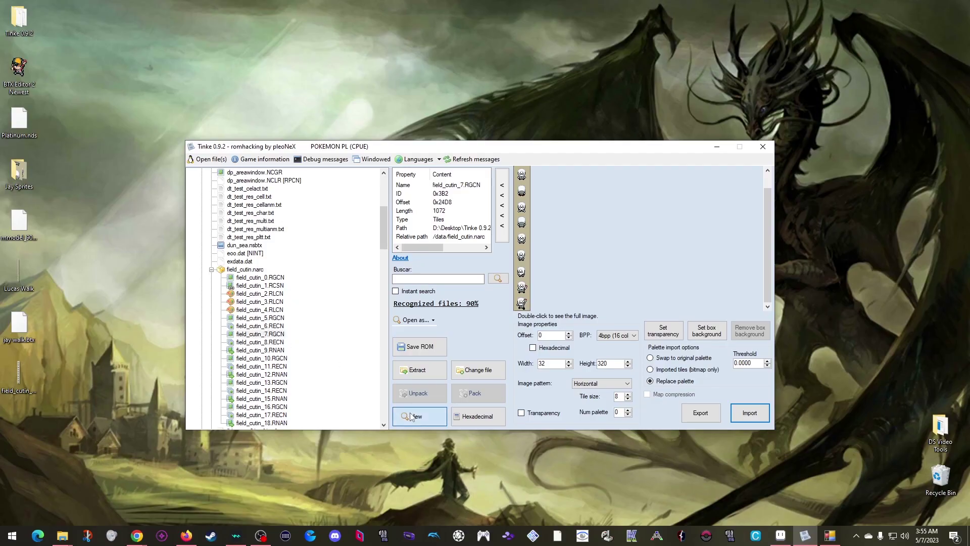
double_click(546, 363)
type("64")
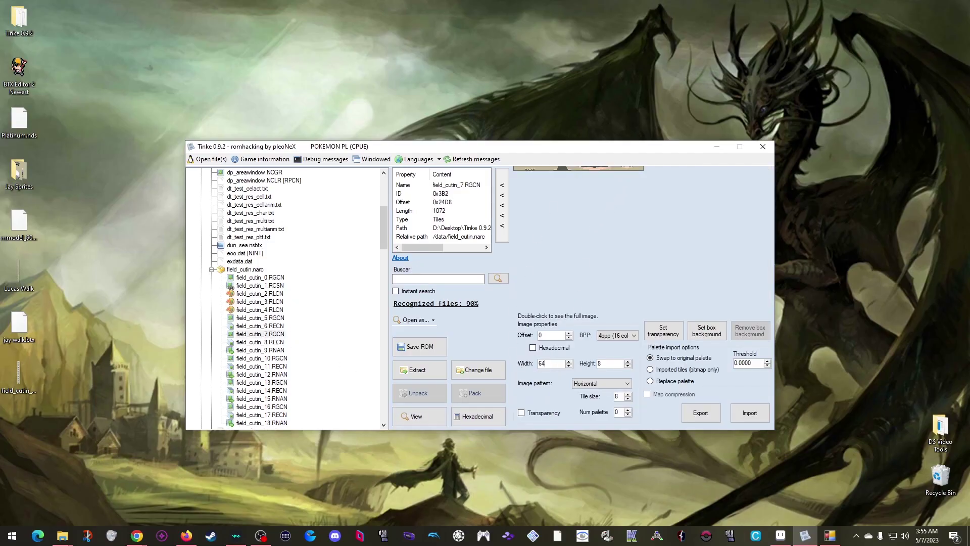
left_click(622, 366)
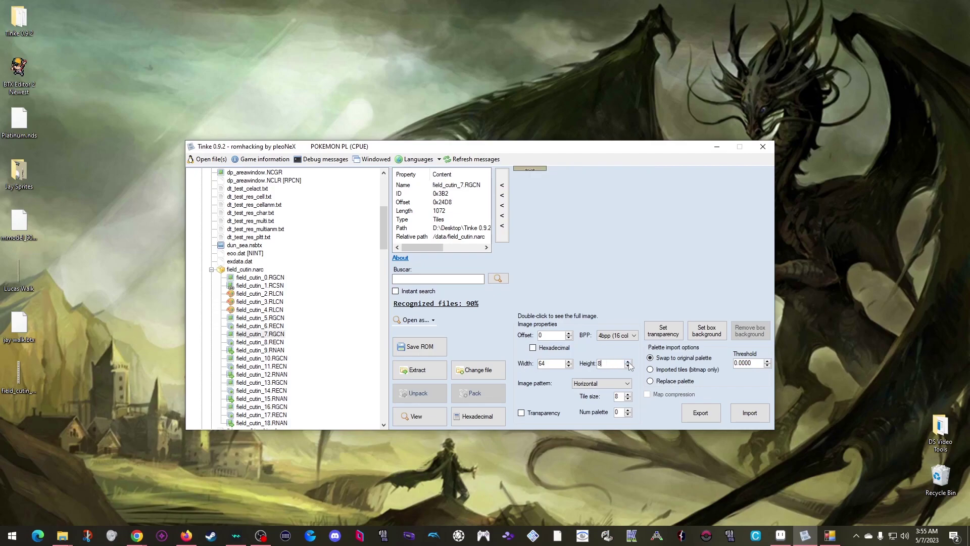
left_click(628, 361)
left_click(628, 361)
left_click(628, 361)
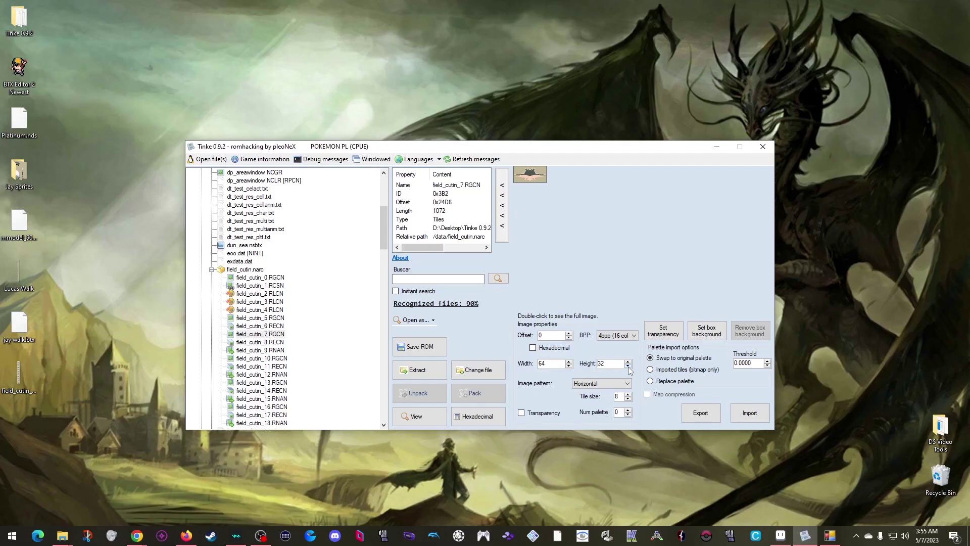
Step: Load the field_cutin_3.RLCN palette, then reopen field_cutin_7.RGCN with a width of 64 and a height of 32
left_click(264, 302)
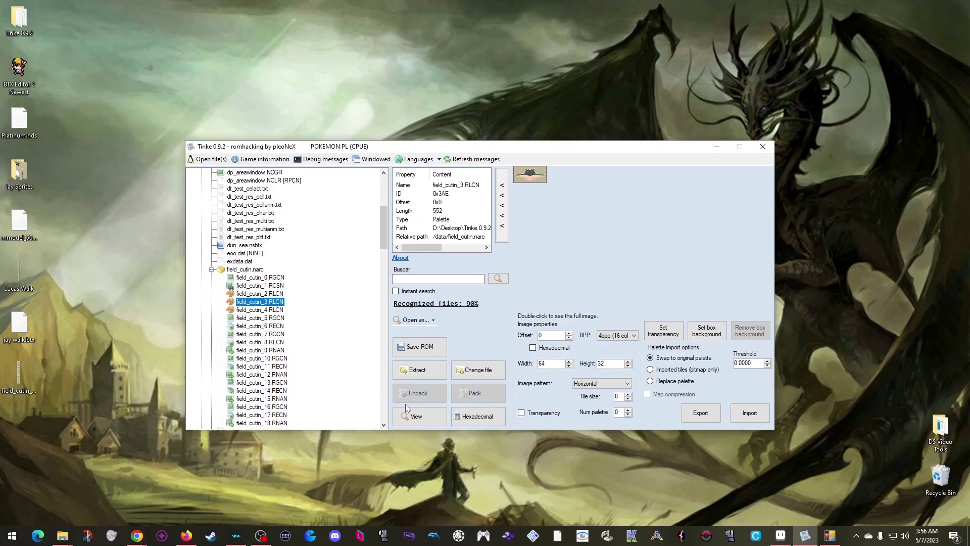
left_click(419, 415)
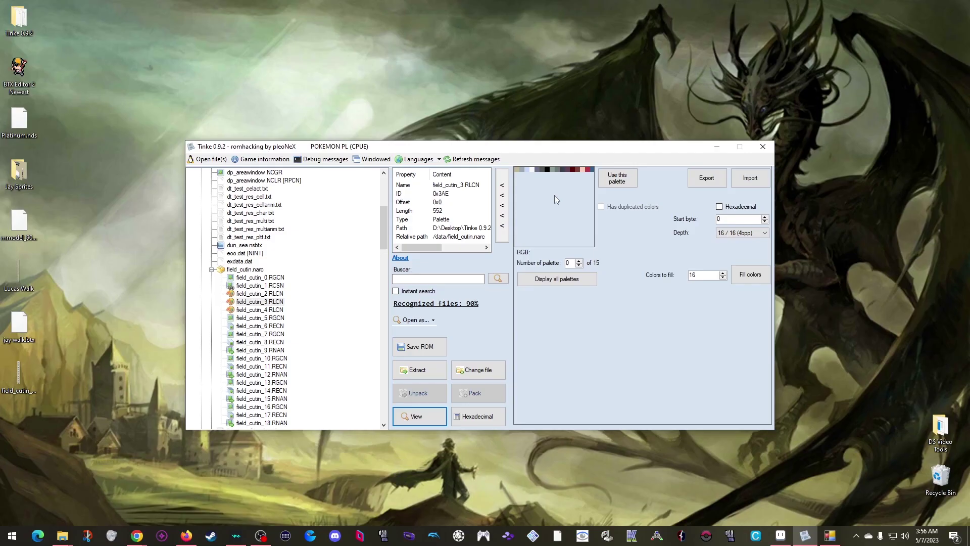
left_click(278, 335)
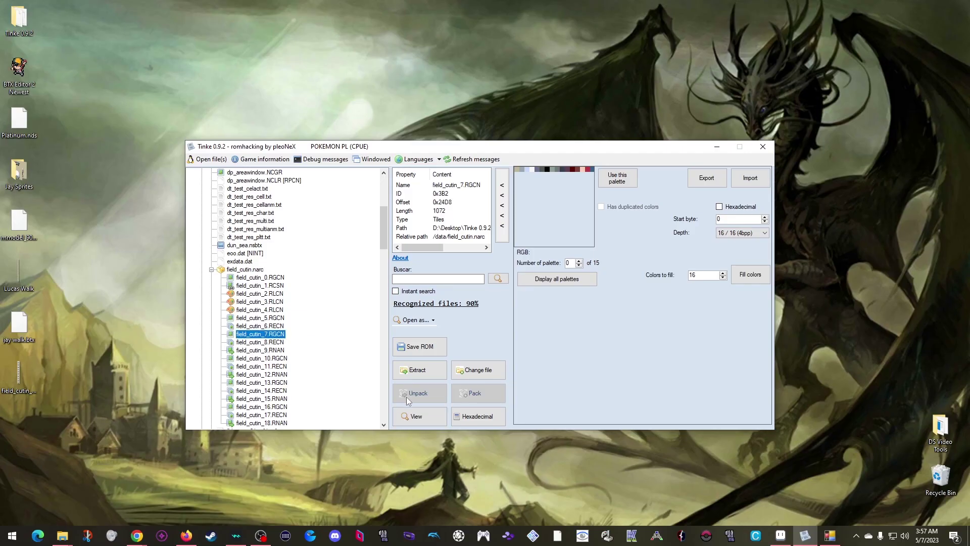
left_click(417, 416)
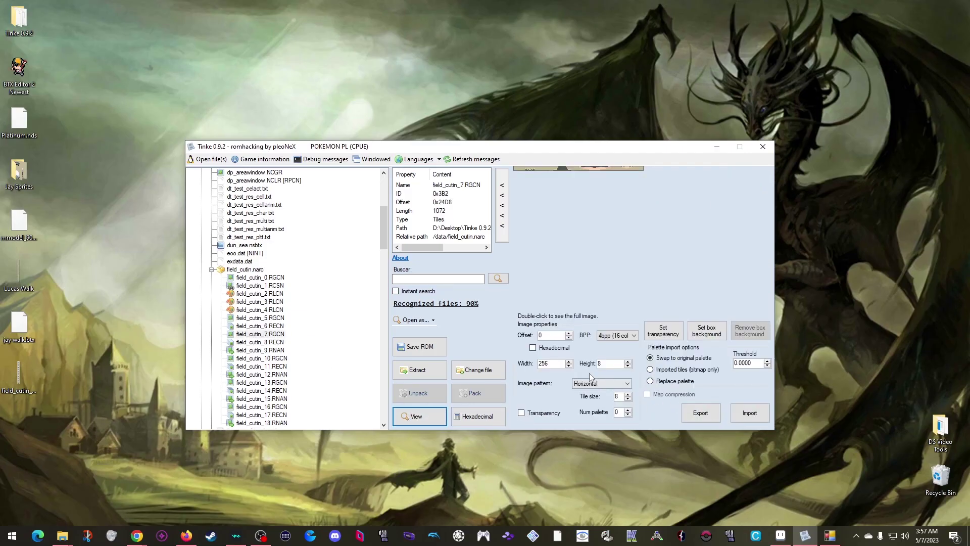
double_click(543, 363)
type("64")
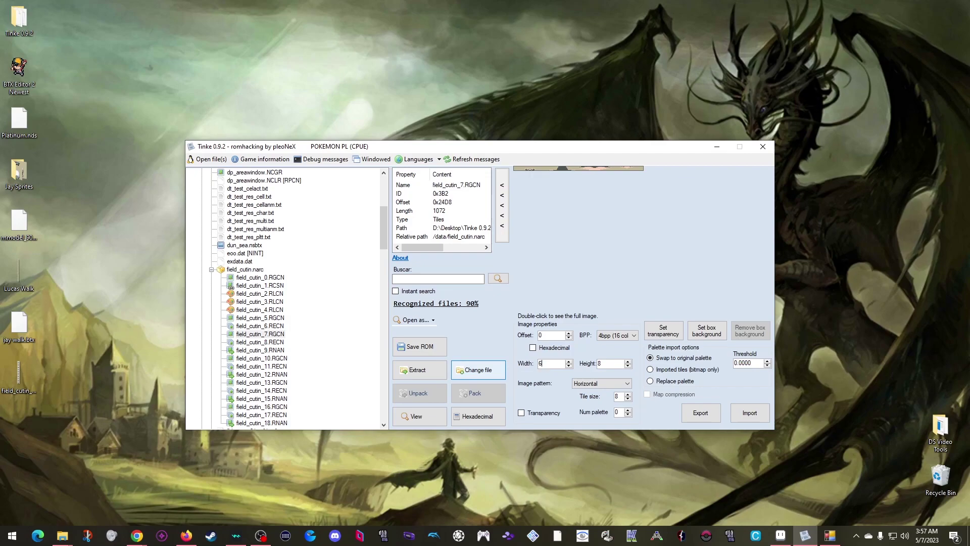
left_click(613, 364)
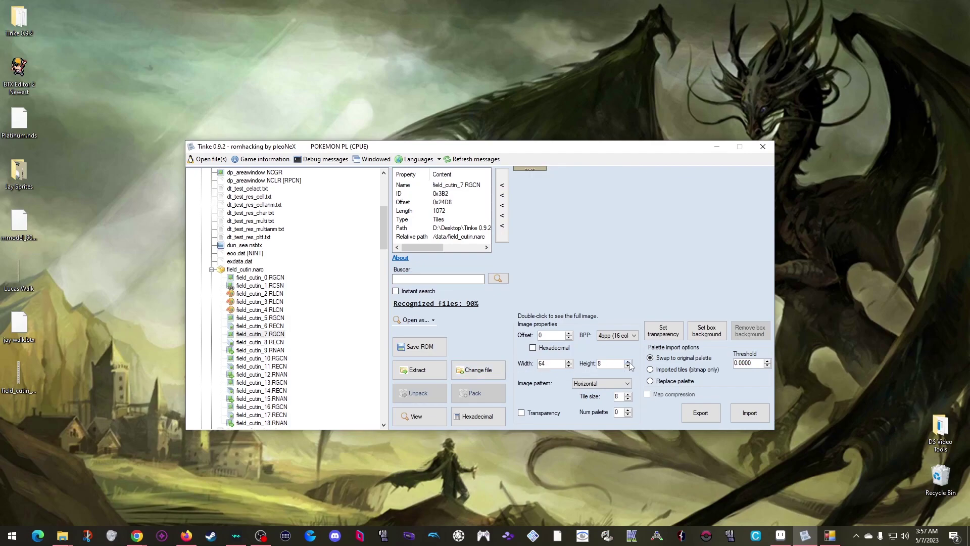
left_click(629, 363)
left_click(629, 363)
left_click(629, 362)
left_click(628, 362)
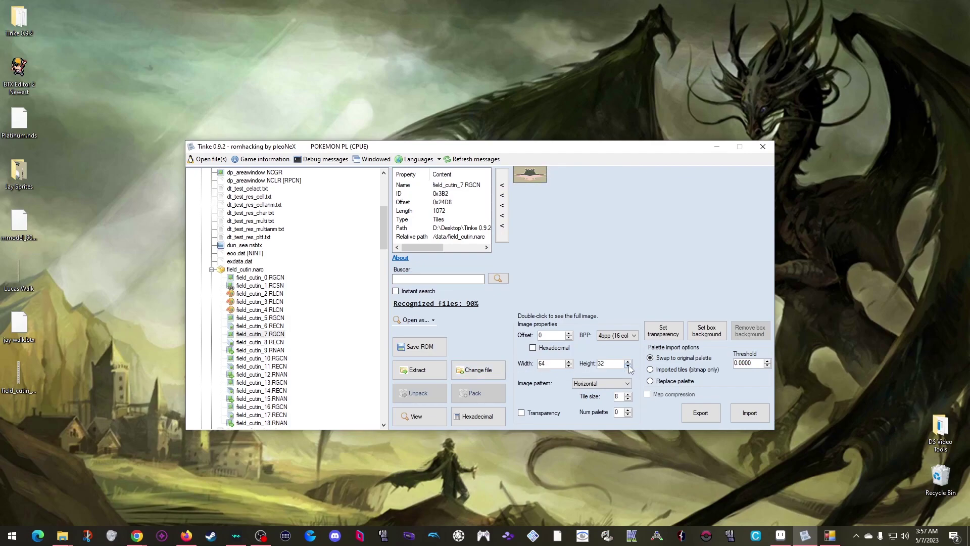
Step: Export the image to the Desktop as field_cutin_7.RGCN.png, minimize Tinke and open the exported file in Aseprite
left_click(712, 416)
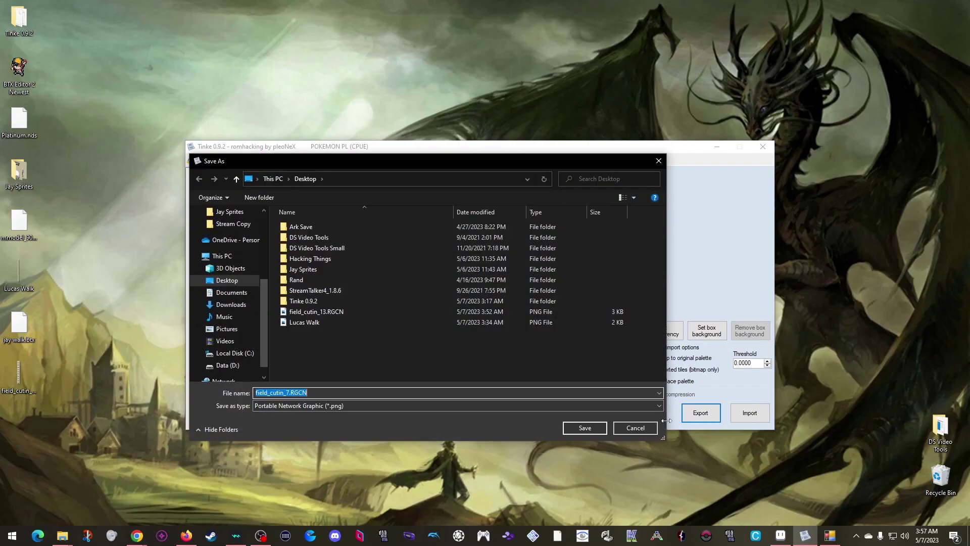
left_click(595, 427)
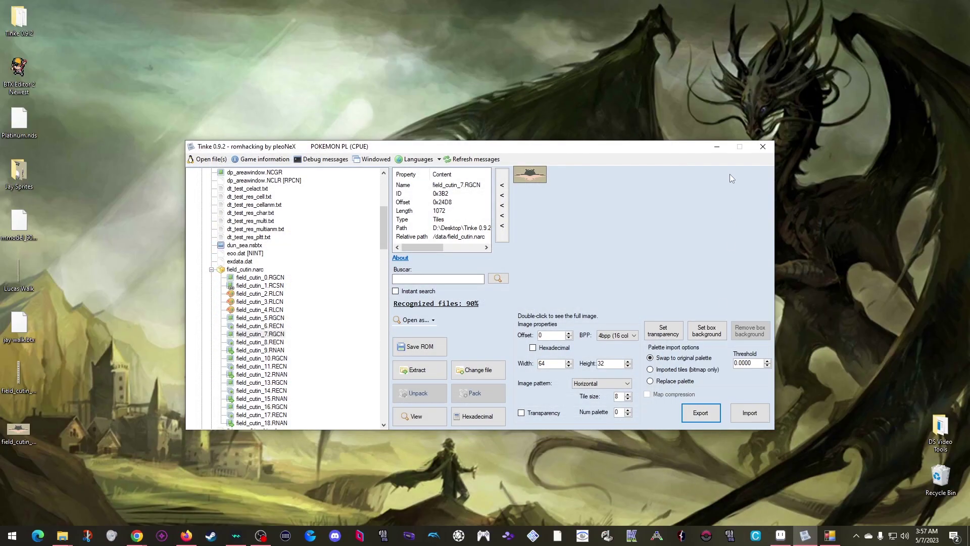
left_click(716, 147)
left_click(779, 536)
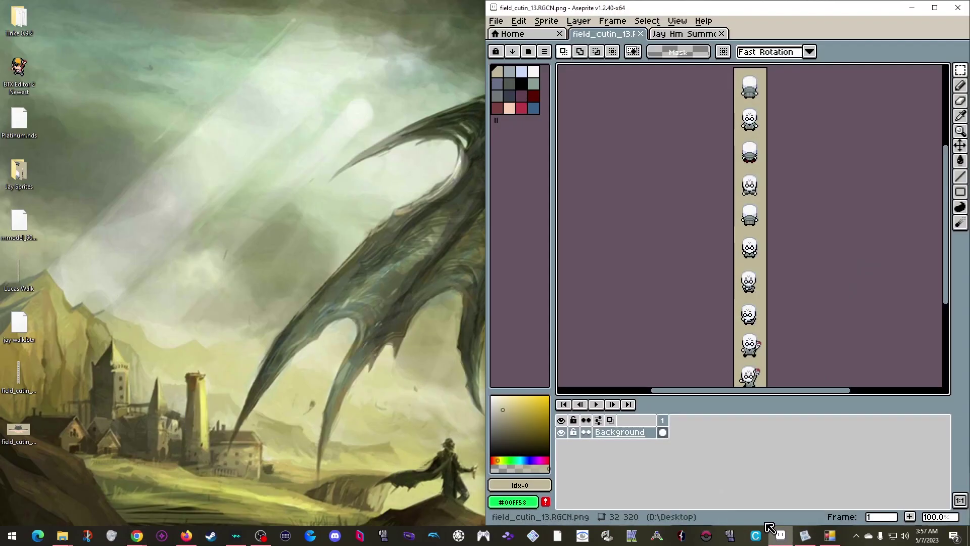
left_click_drag(20, 437, 747, 36)
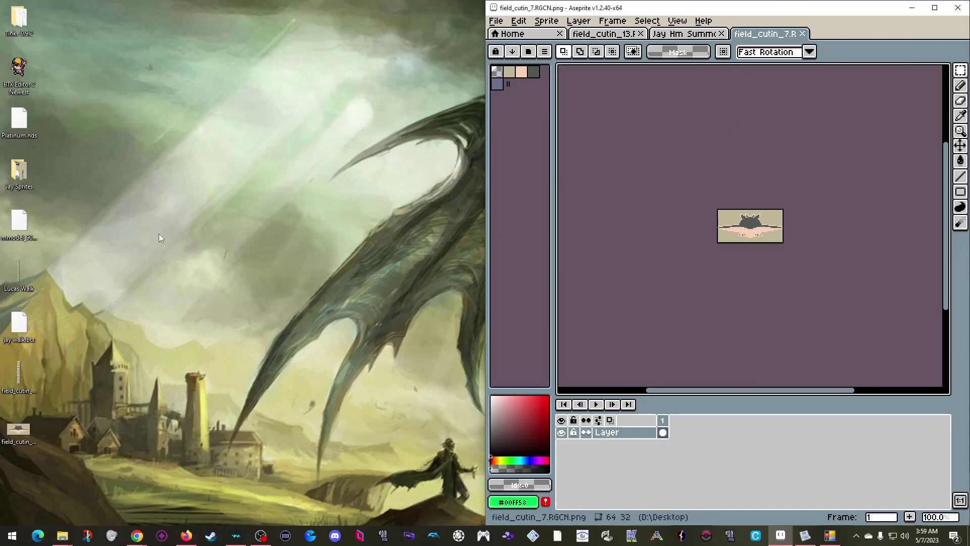
Step: Save the palette of field_cutin_13.RGCN.png to the Desktop as jay hm palette and return to field_cutin_7.RGCN.png
left_click(604, 33)
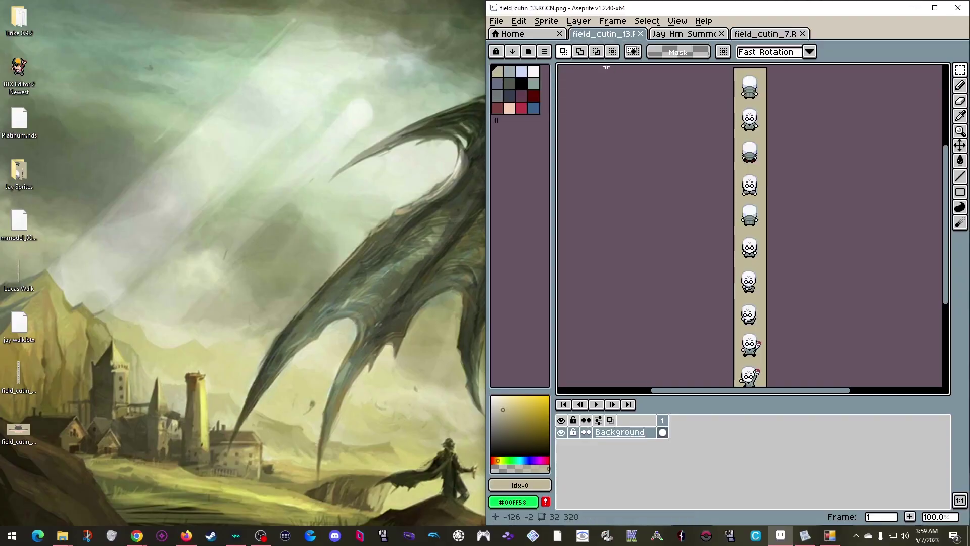
left_click(544, 51)
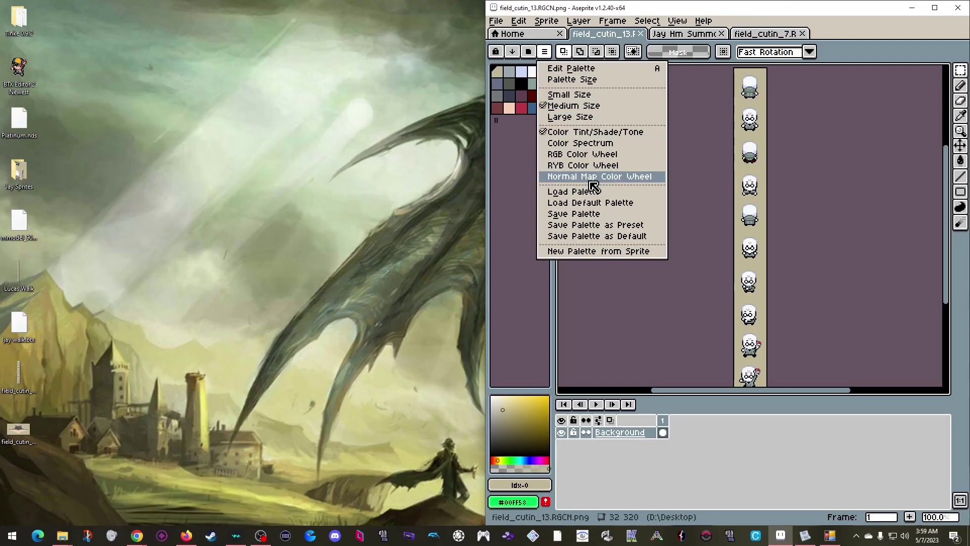
left_click(601, 213)
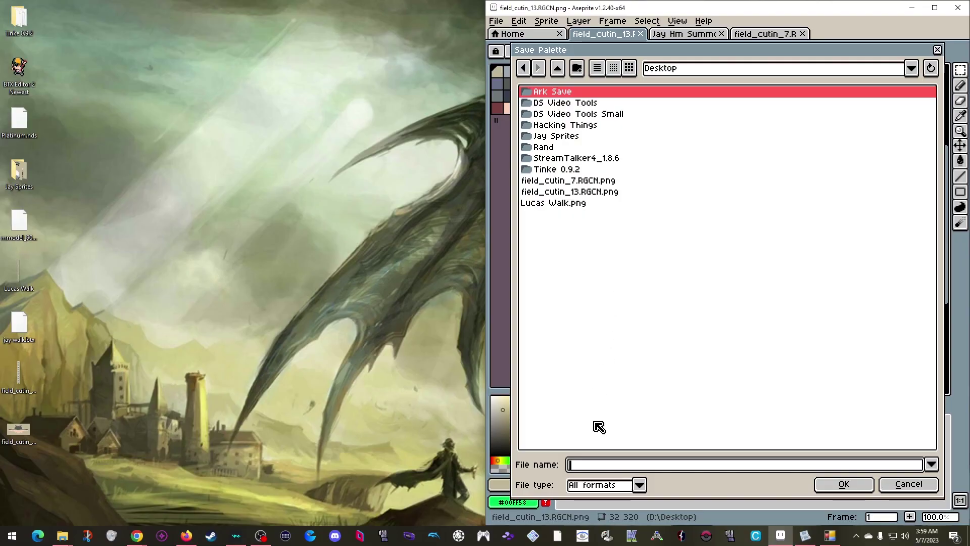
type("jay ")
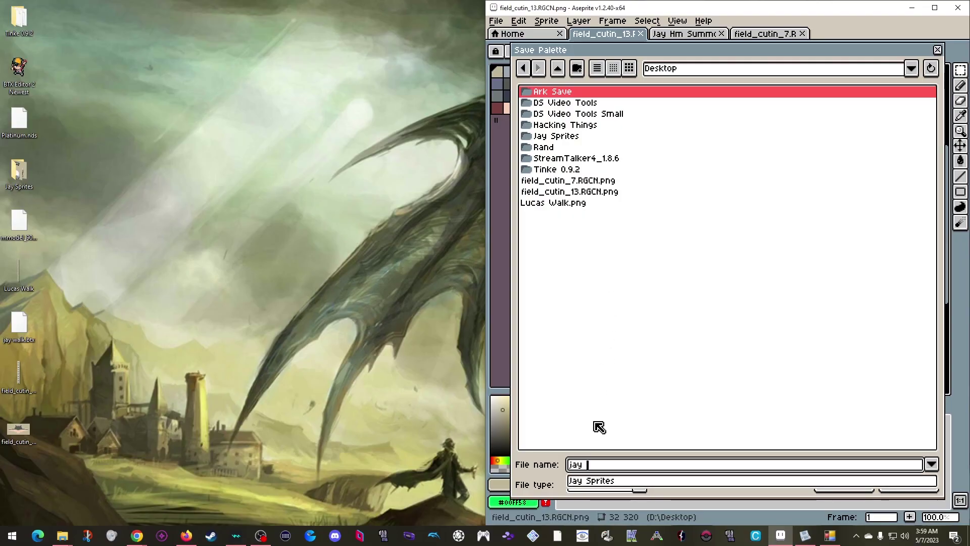
type("hm palette")
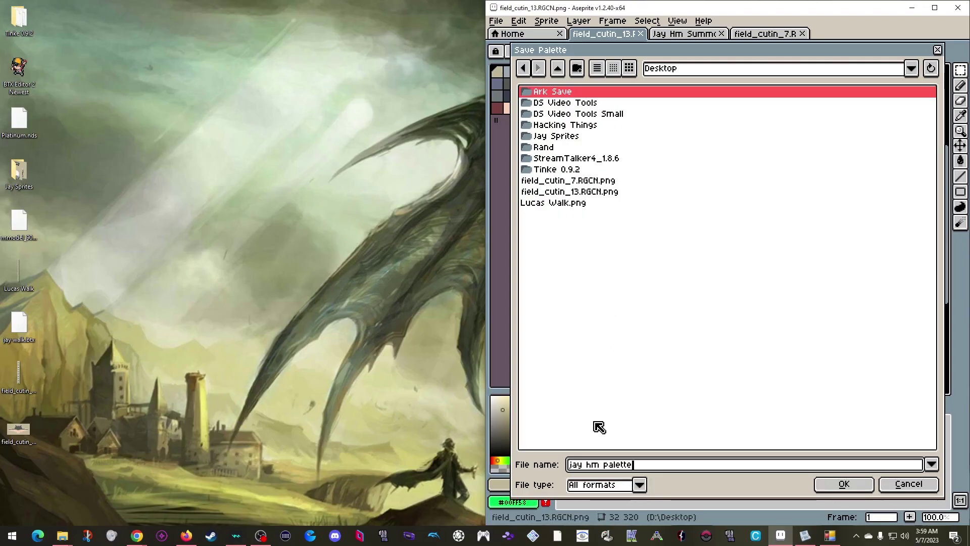
key("Return")
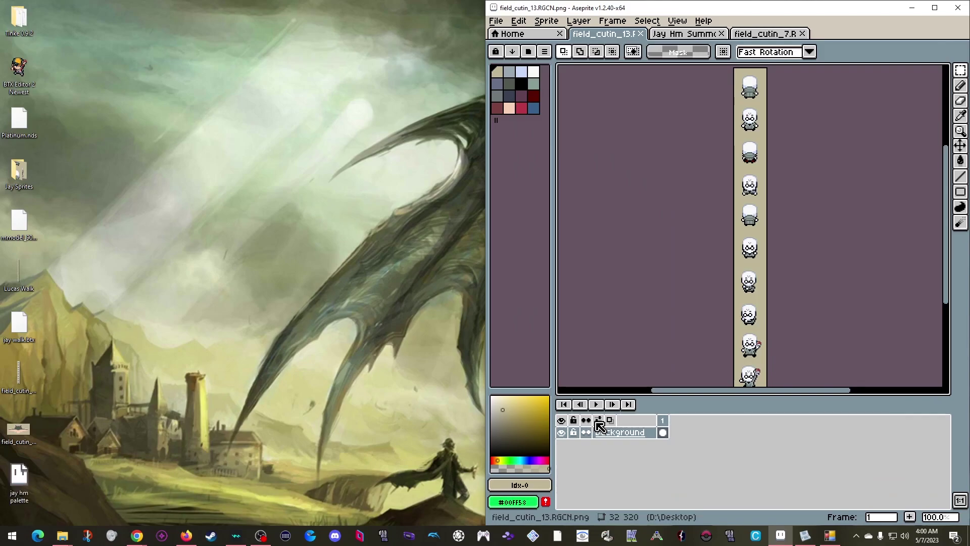
left_click(770, 40)
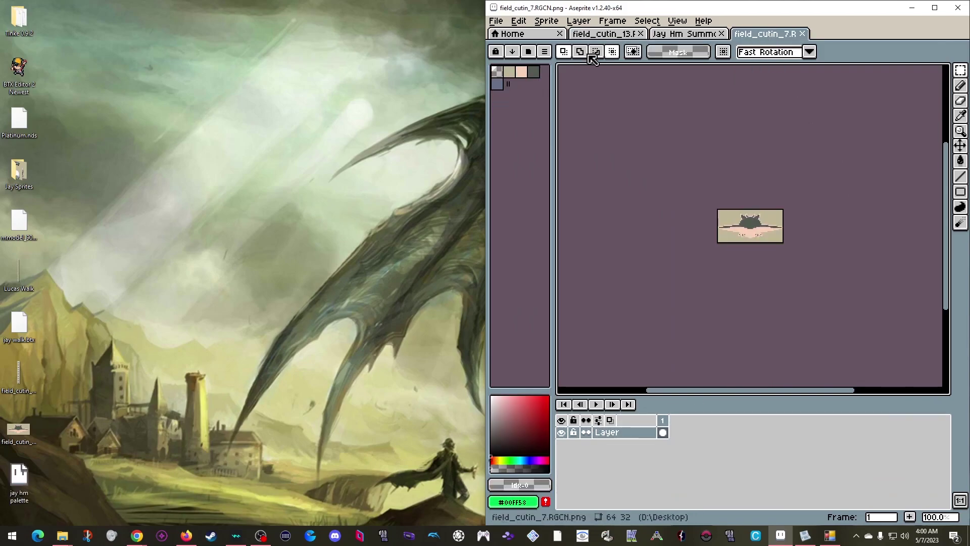
Step: Load the jay hm palette.aseprite palette from the Desktop into field_cutin_7.RGCN.png
left_click(545, 52)
left_click(581, 192)
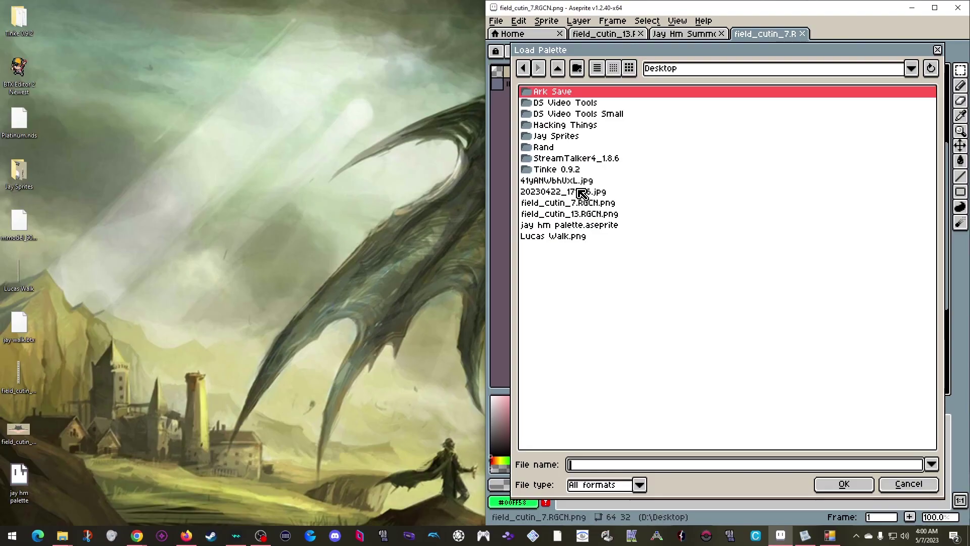
left_click(574, 226)
left_click(846, 484)
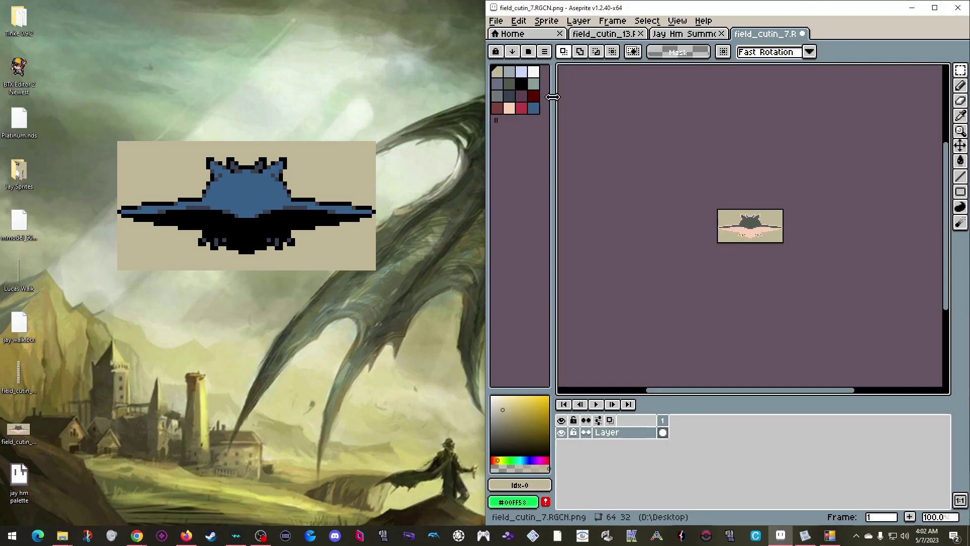
Step: Fill the sprite's pink underside and all its pink outline pixels with black, palette index 6, using the Paint Bucket
left_click(526, 89)
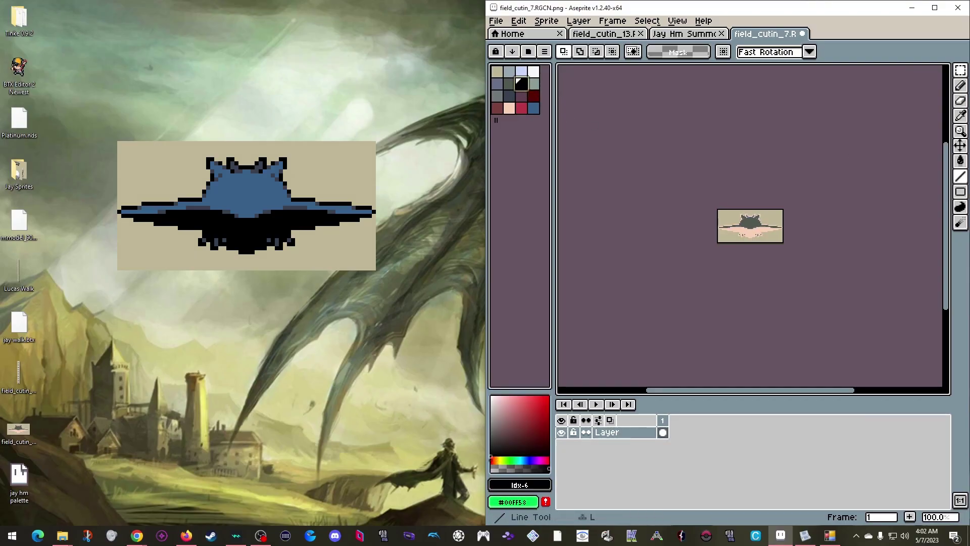
left_click(963, 161)
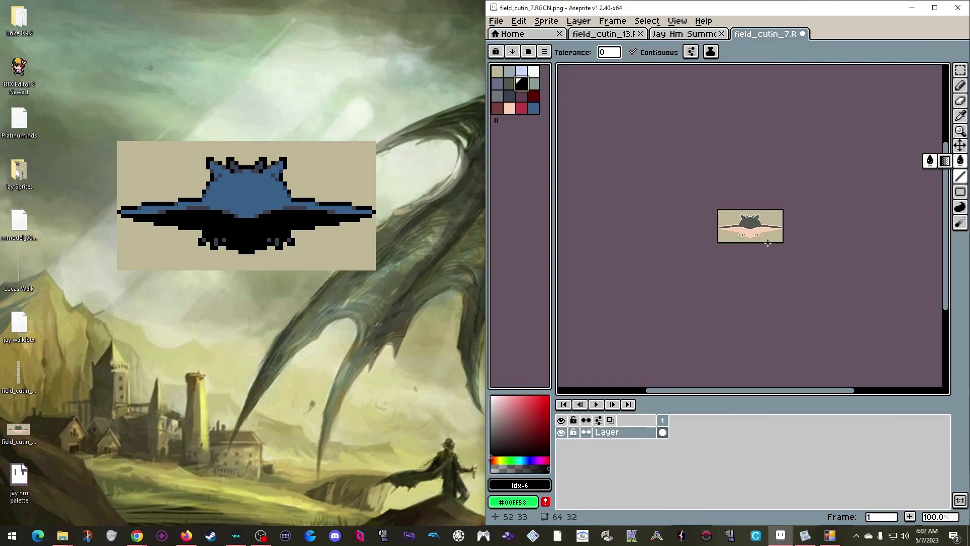
scroll(753, 231, "up", 3)
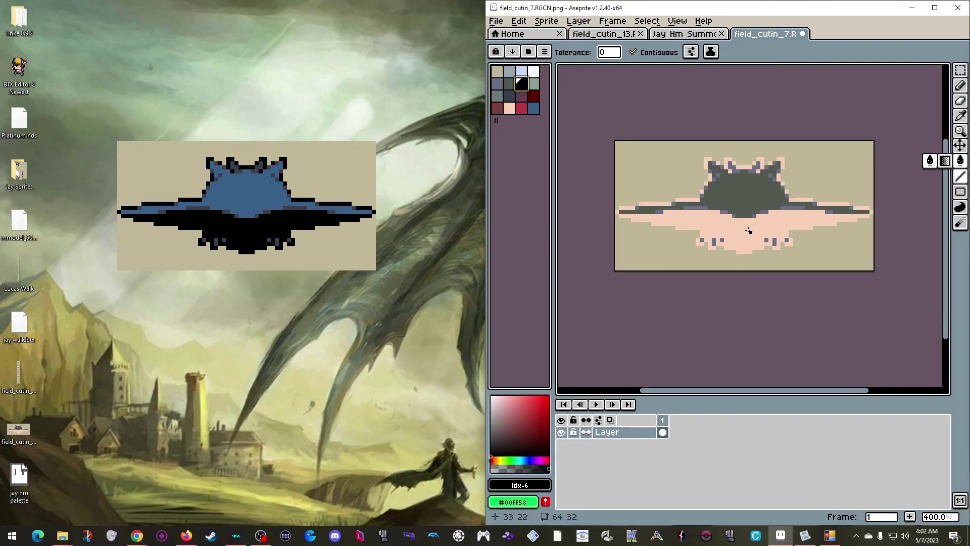
left_click(748, 230)
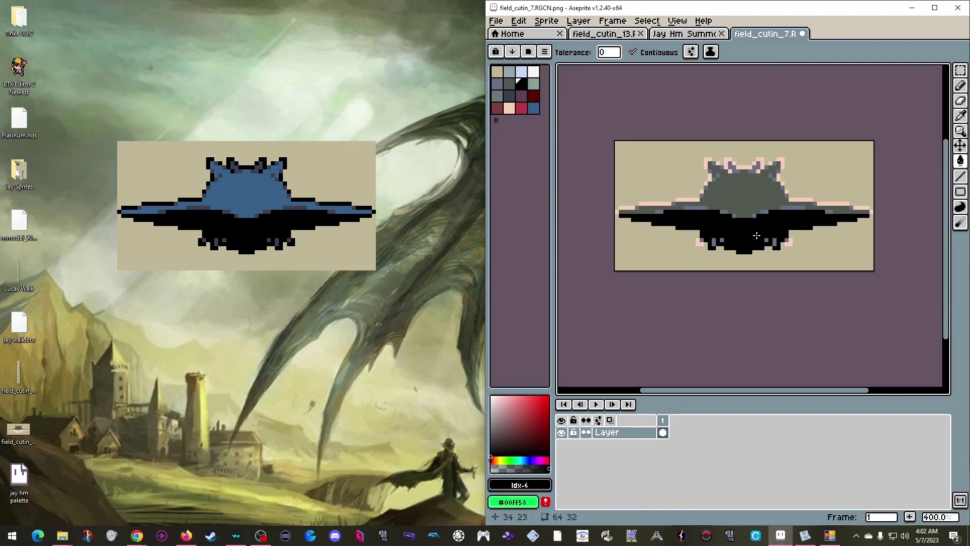
left_click(700, 243)
mouse_move(624, 208)
left_mouse_down()
mouse_move(700, 198)
mouse_move(705, 165)
mouse_move(760, 162)
mouse_move(755, 170)
mouse_move(780, 166)
mouse_move(804, 198)
mouse_move(872, 211)
left_mouse_up()
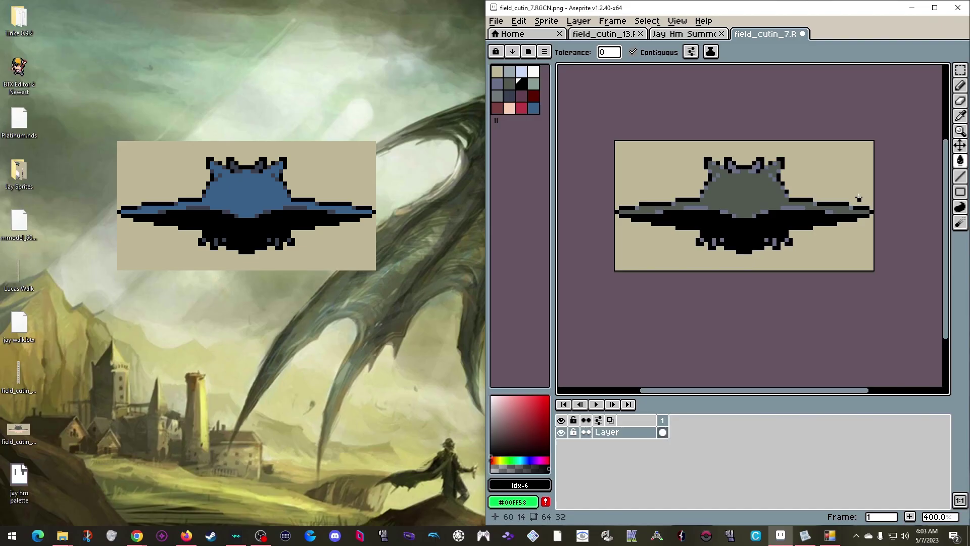
Step: Fill the sprite's grey-green head and wings with blue index 15 and its purple shading pixels with dark slate index 9
left_click(534, 109)
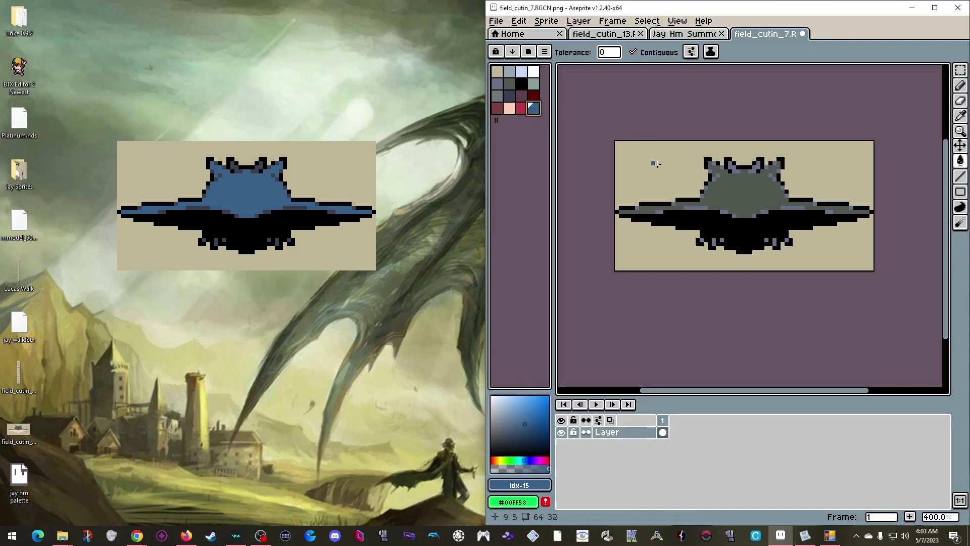
left_click(740, 191)
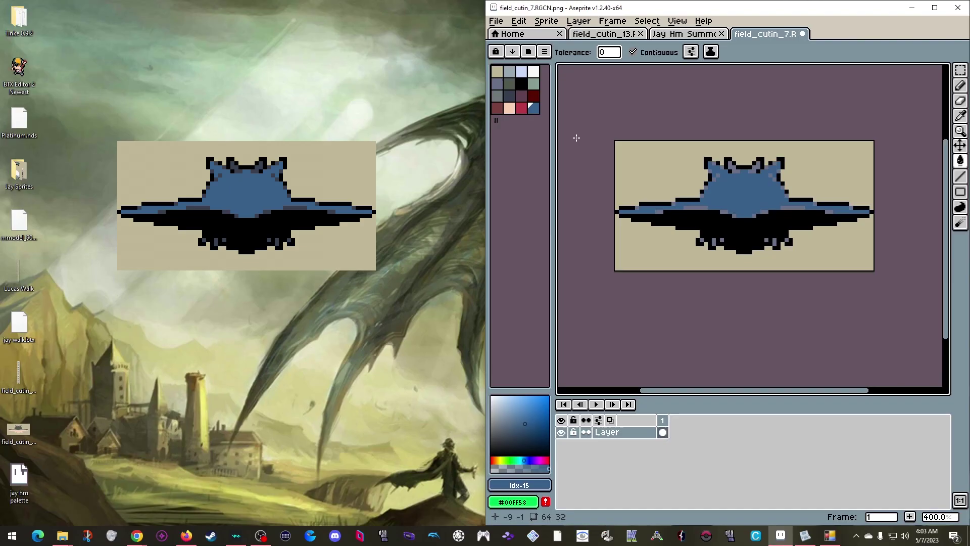
left_click(509, 96)
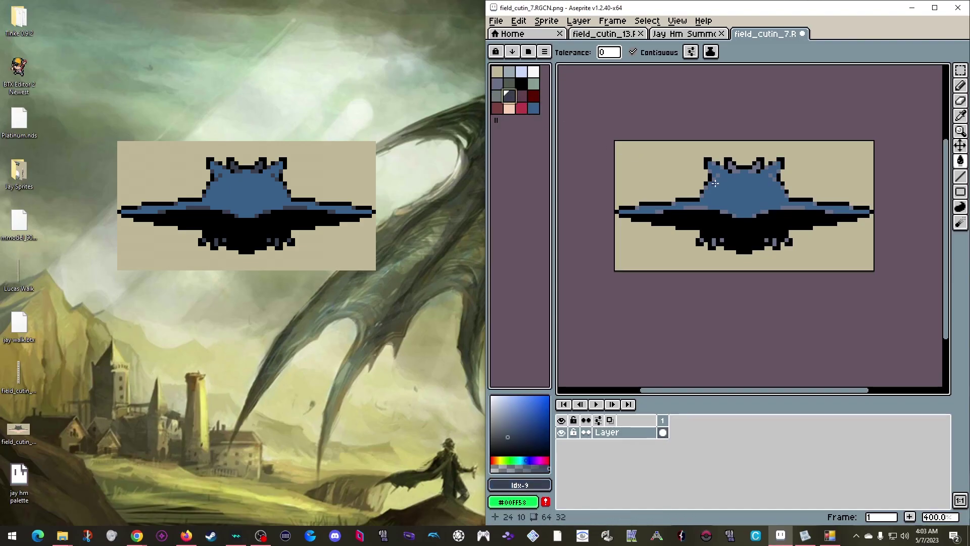
scroll(715, 184, "up", 1)
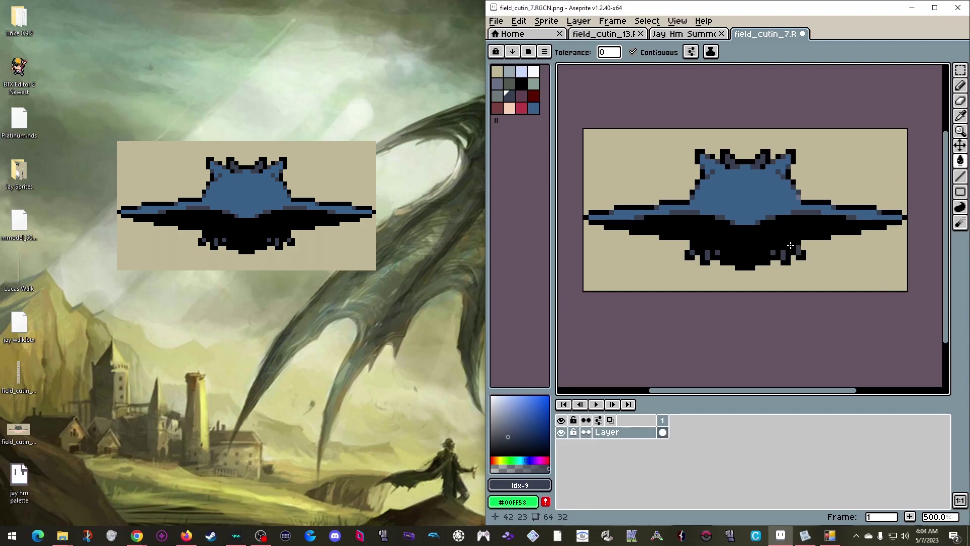
Step: Save the recolored field_cutin_7.RGCN.png and minimize Aseprite
scroll(790, 245, "down", 3)
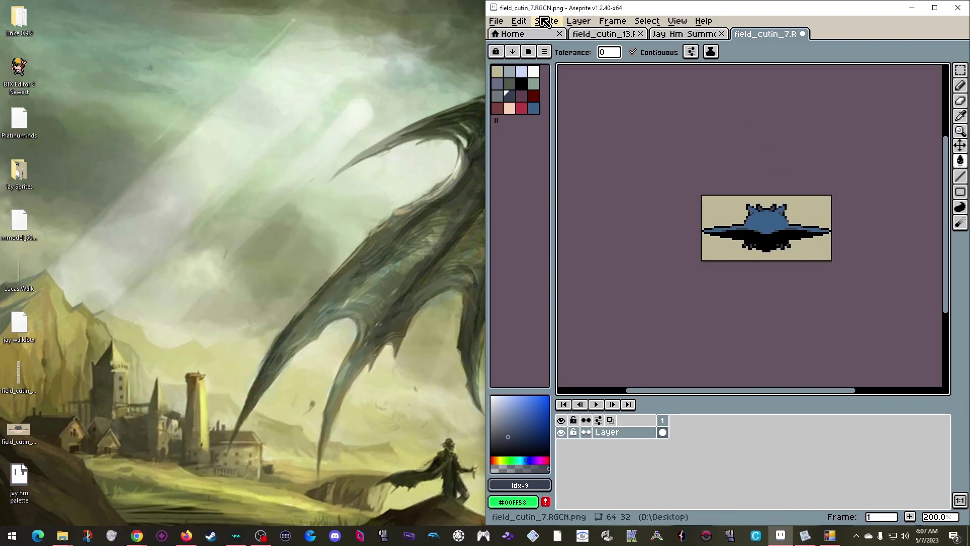
left_click(500, 22)
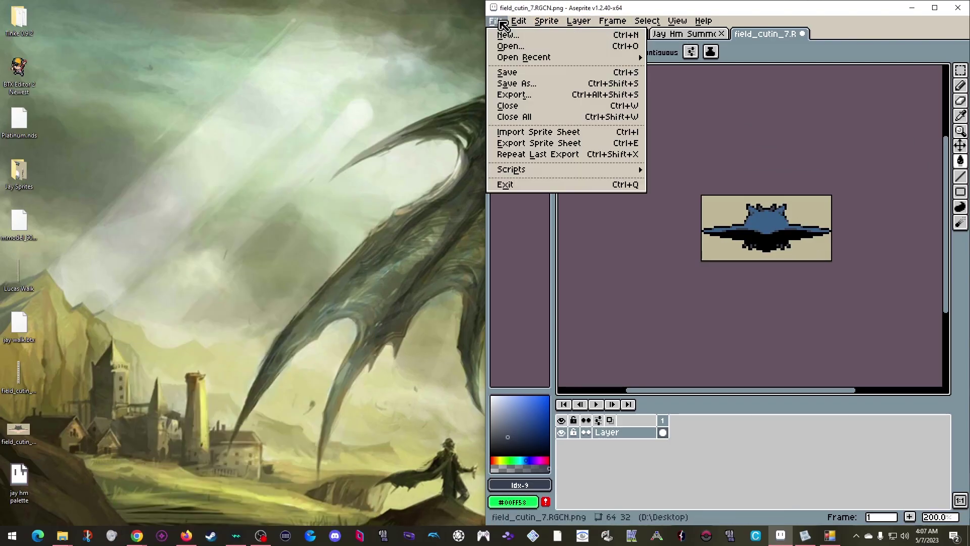
left_click(532, 73)
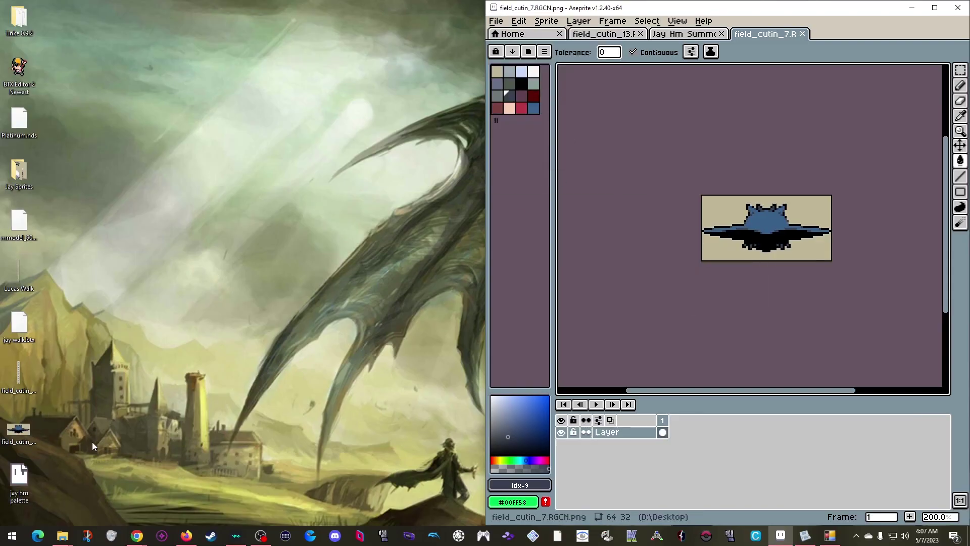
left_click(912, 8)
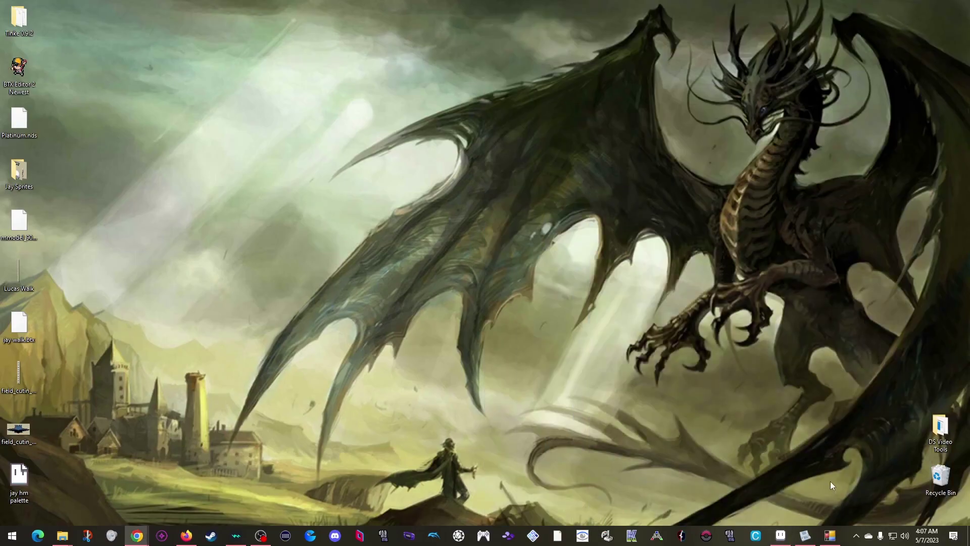
Step: Switch to Tinke and import field_cutin_7.RGCN.png from the Desktop with the Swap to original palette option
left_click(805, 535)
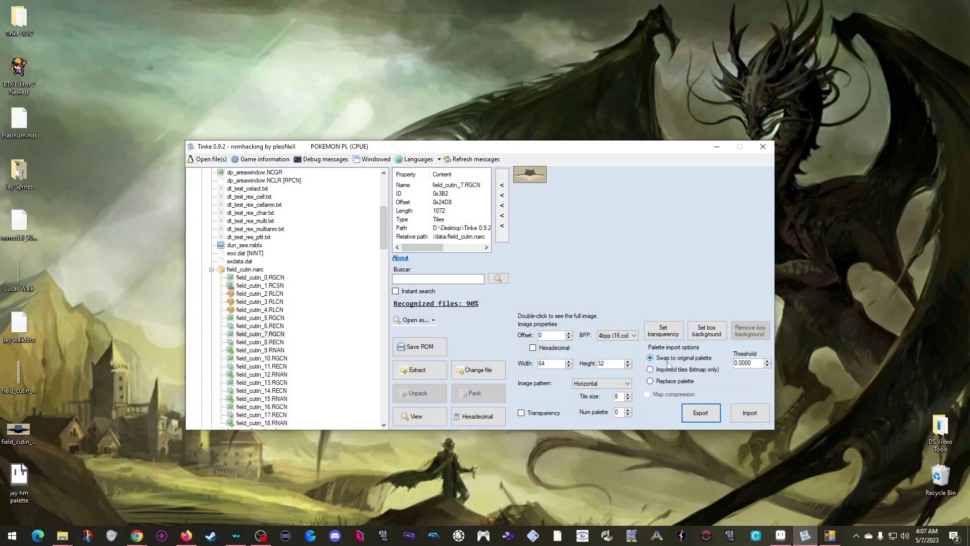
left_click(651, 382)
left_click(651, 358)
left_click(749, 414)
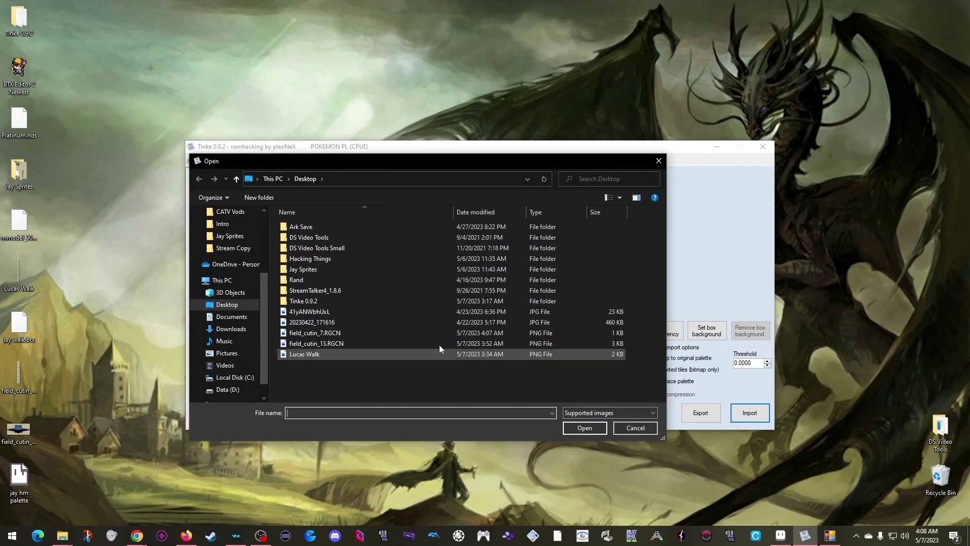
double_click(354, 333)
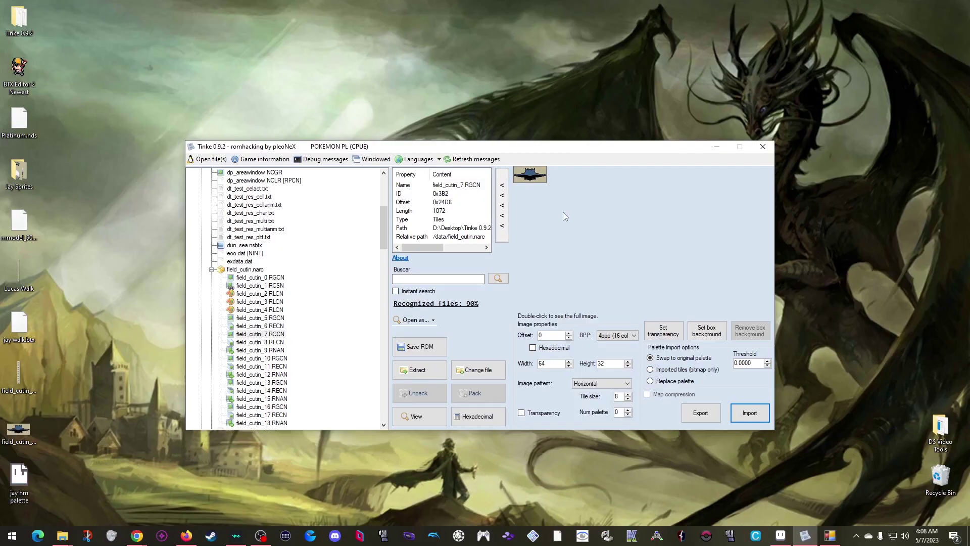
Step: View the field_cutin_13.RGCN image and reopen field_cutin_7.RGCN to check both imported sprites
left_click(281, 384)
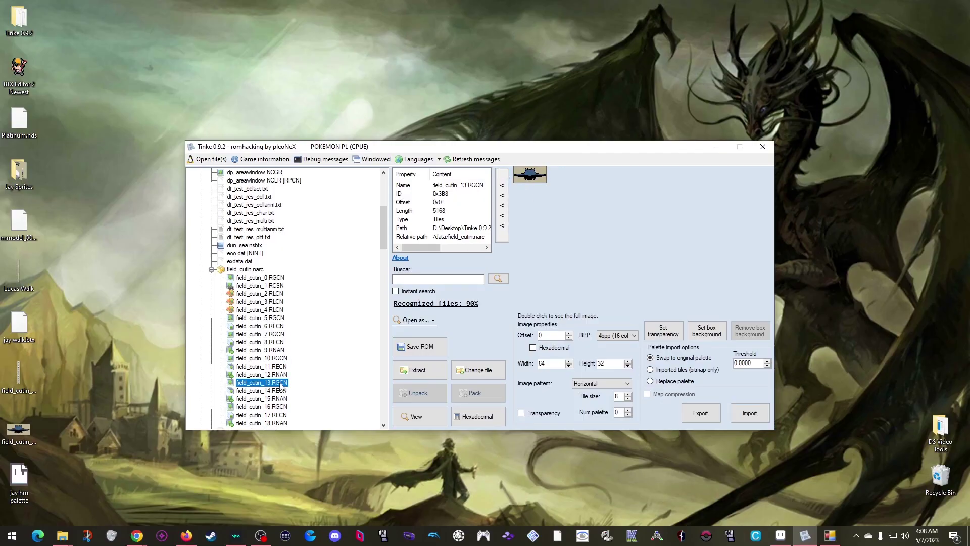
left_click(415, 416)
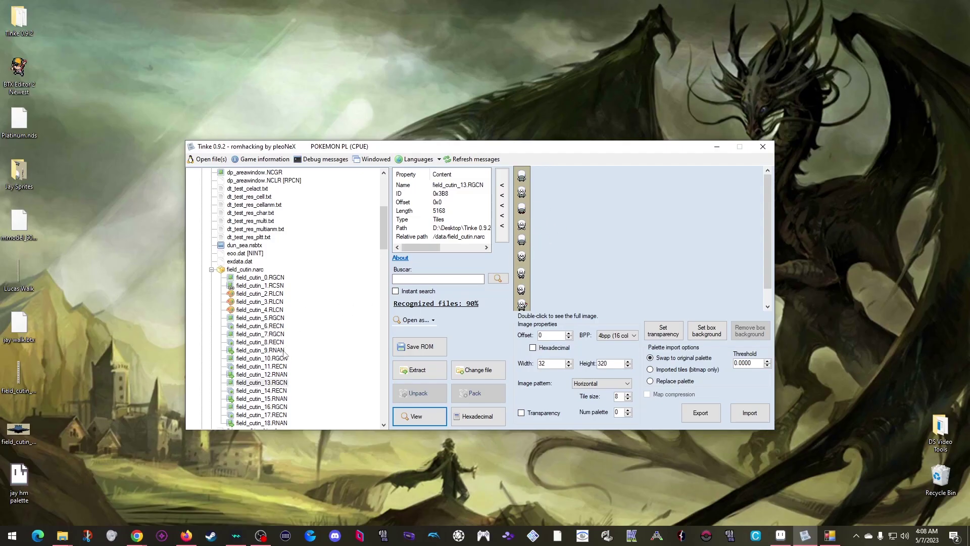
left_click(275, 334)
left_click(429, 416)
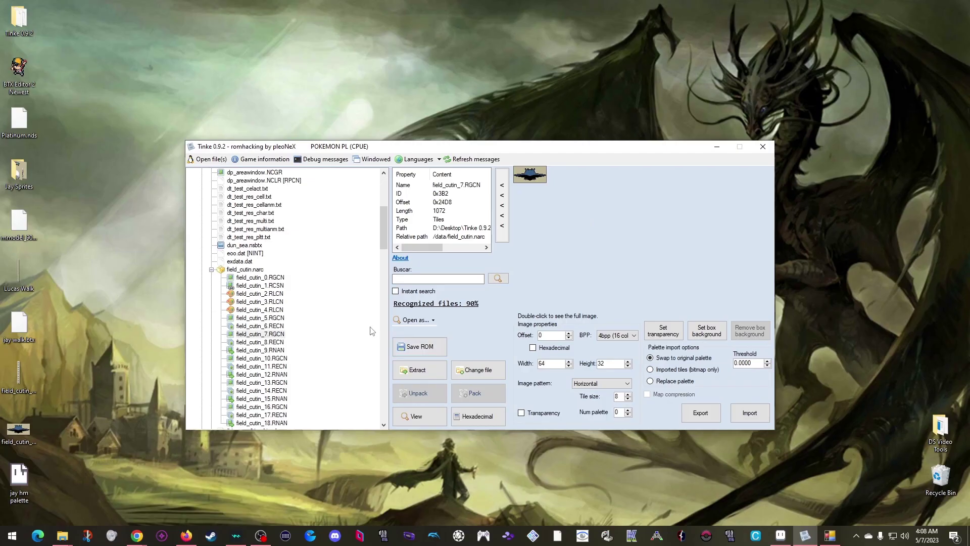
Step: Pack the field_cutin.narc archive and the mmodel.narc archive in the data folder
left_click(251, 270)
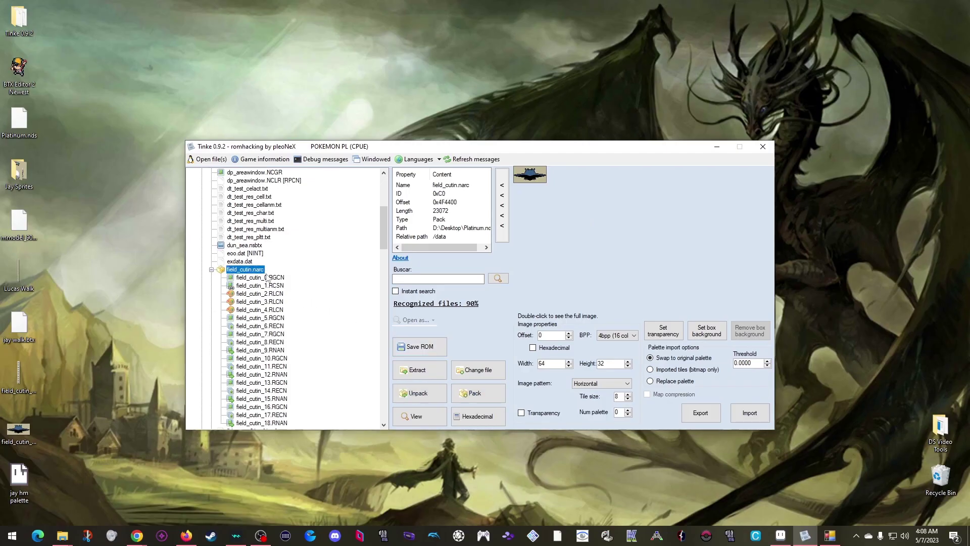
left_click(487, 399)
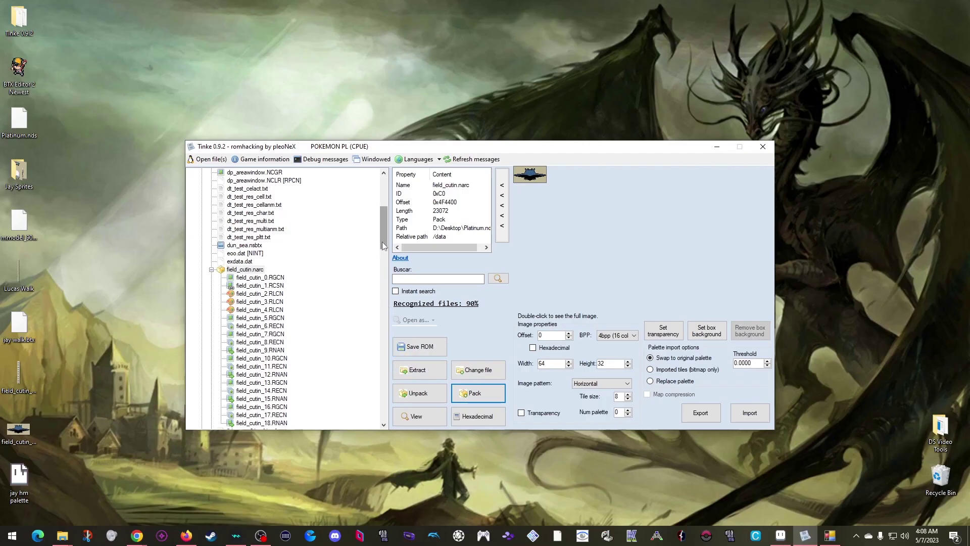
left_click_drag(384, 245, 385, 213)
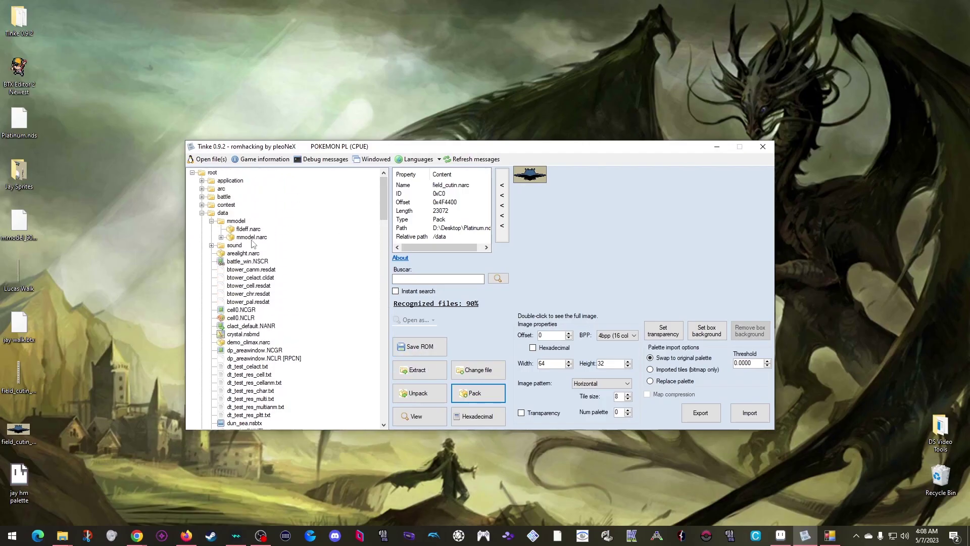
left_click(251, 240)
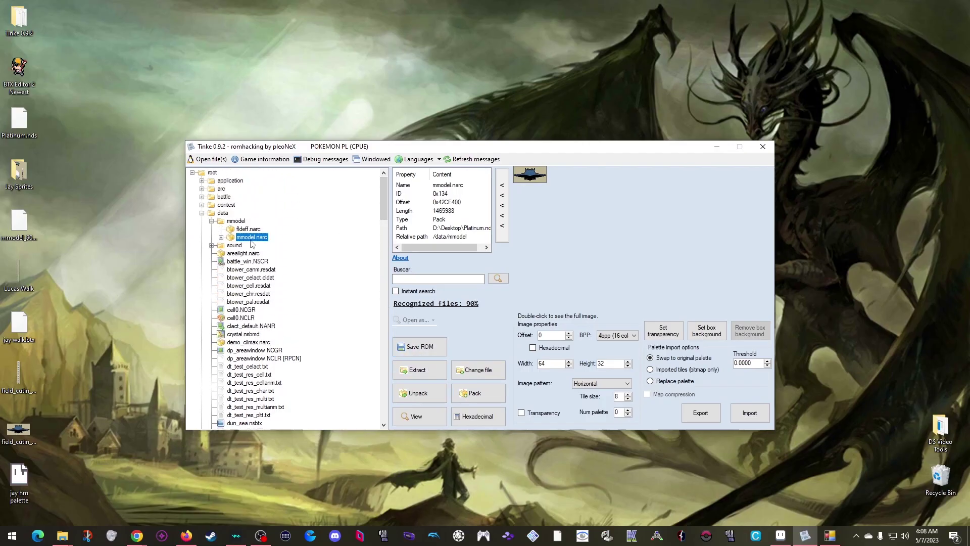
left_click(486, 394)
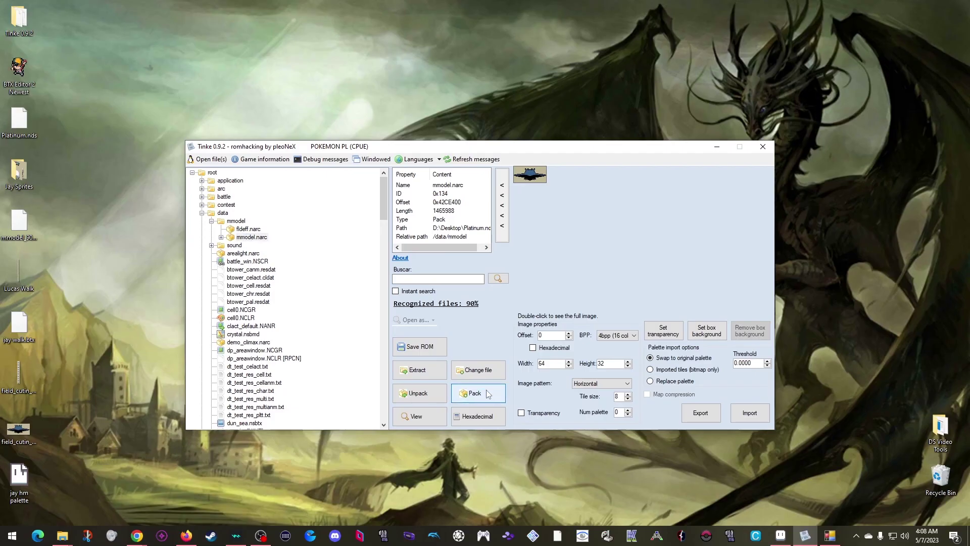